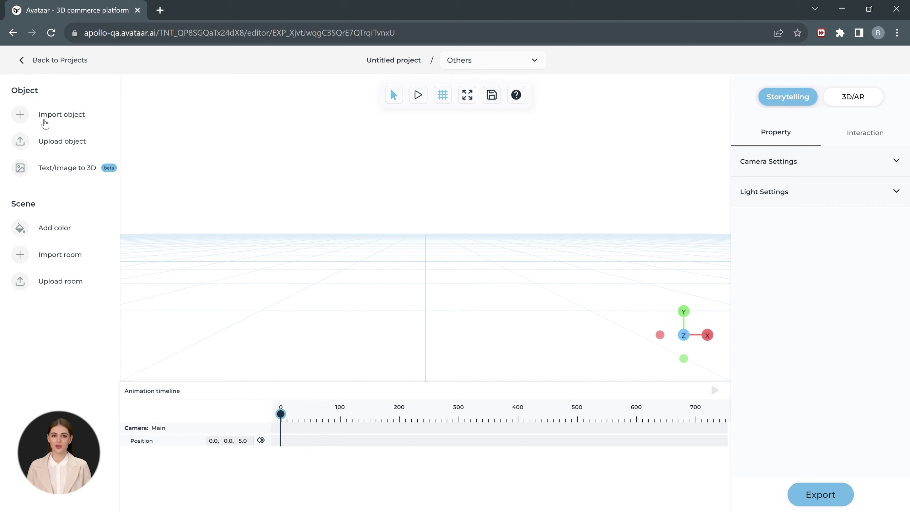
Import the Executive Chair from the 3D mesh object library into the scene
{"action": "left_click", "coordinate": [63, 117]}
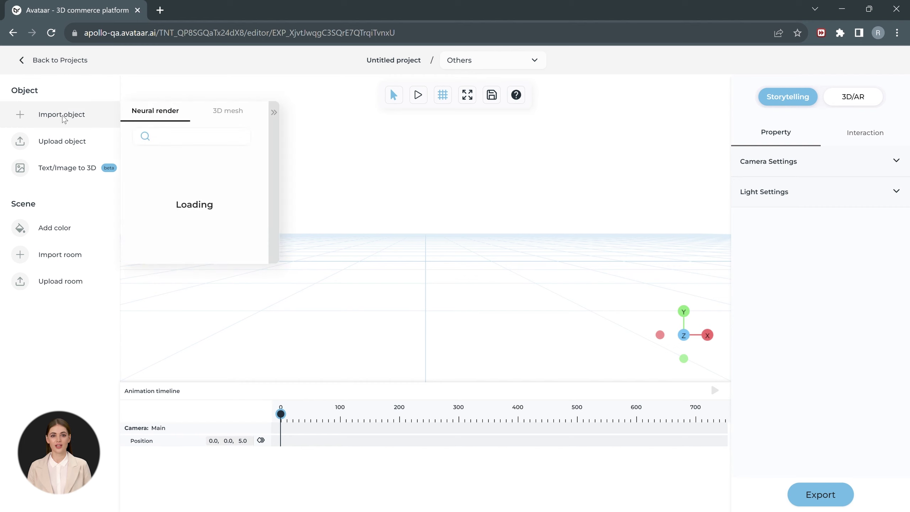
{"action": "left_click", "coordinate": [233, 115]}
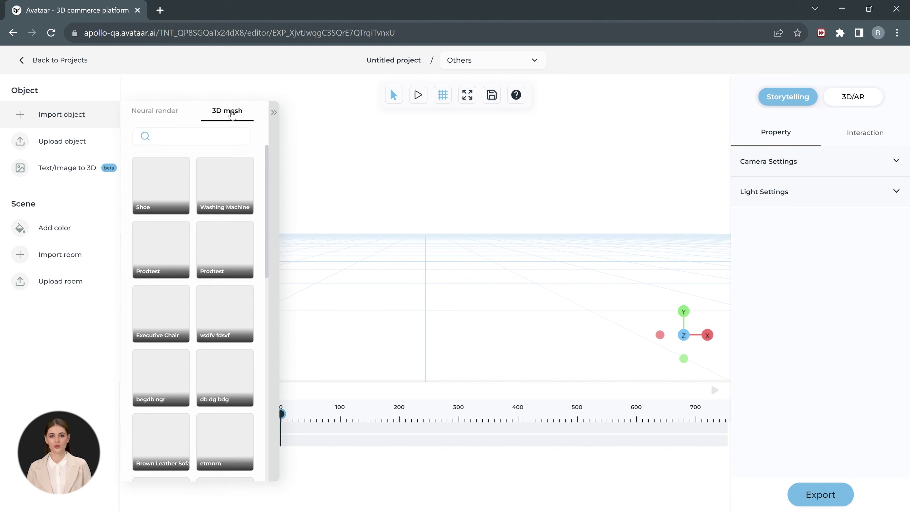
{"action": "left_click_drag", "start_coordinate": [265, 156], "coordinate": [268, 188]}
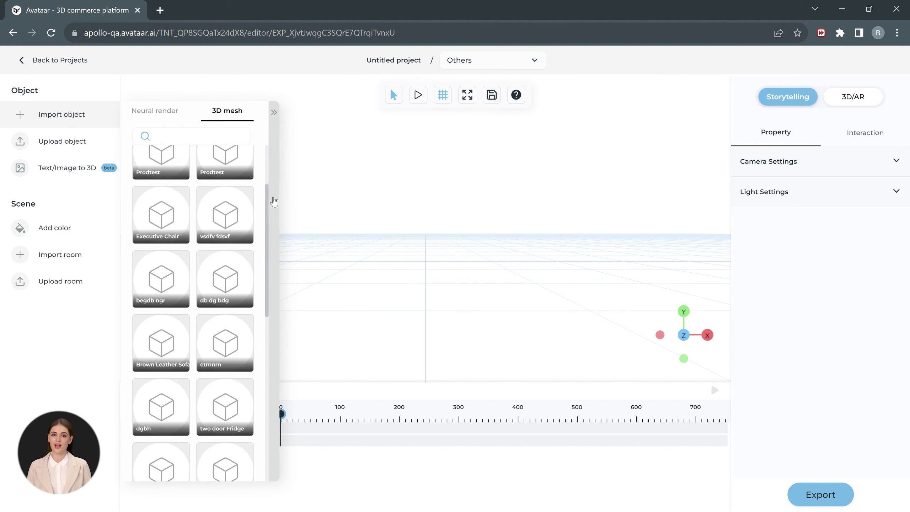
{"action": "left_click", "coordinate": [179, 210]}
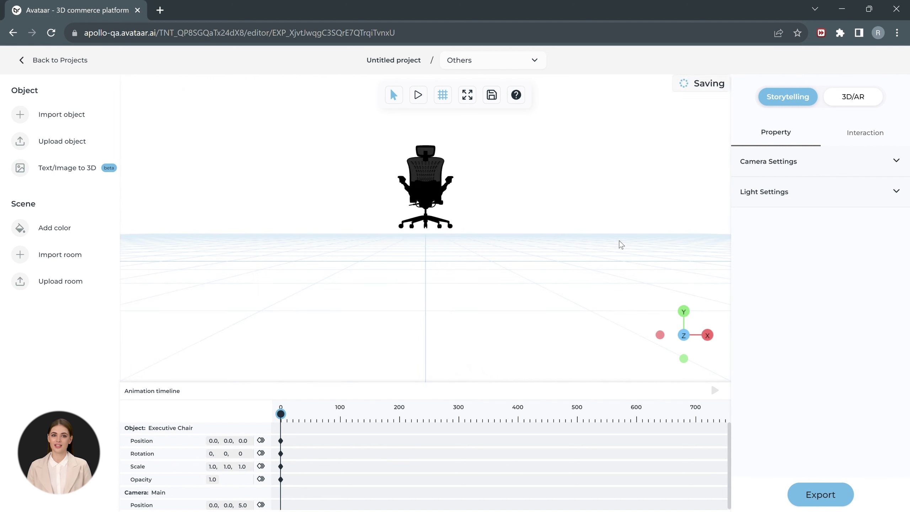
Light the scene with the Avataar HDRI
{"action": "left_click", "coordinate": [772, 201]}
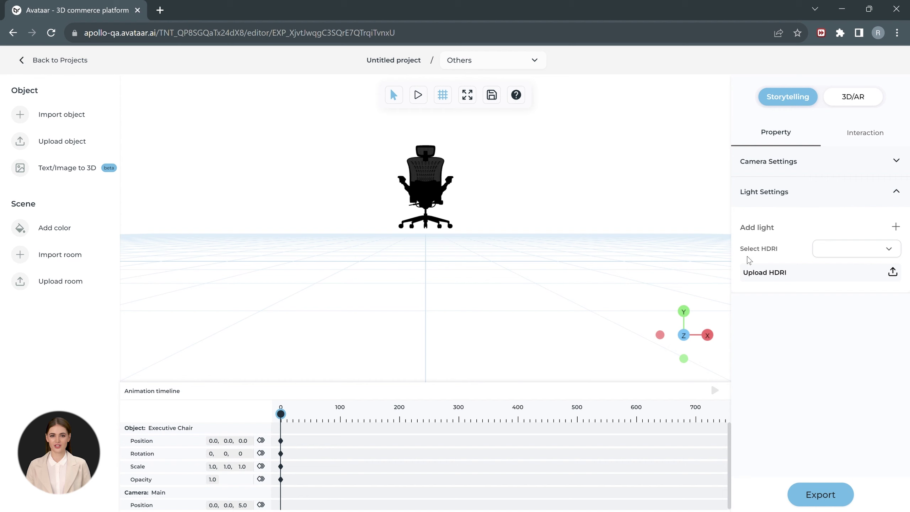
{"action": "left_click", "coordinate": [836, 253]}
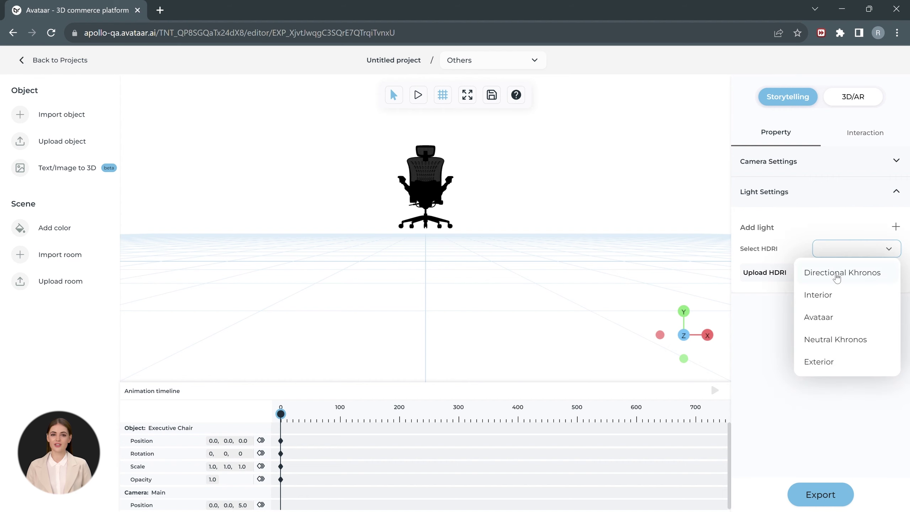
{"action": "left_click", "coordinate": [840, 324]}
Inspect the lit chair, preview the scene in play mode, and return to edit mode
{"action": "scroll", "coordinate": [490, 164], "scroll_direction": "up", "scroll_amount": 3}
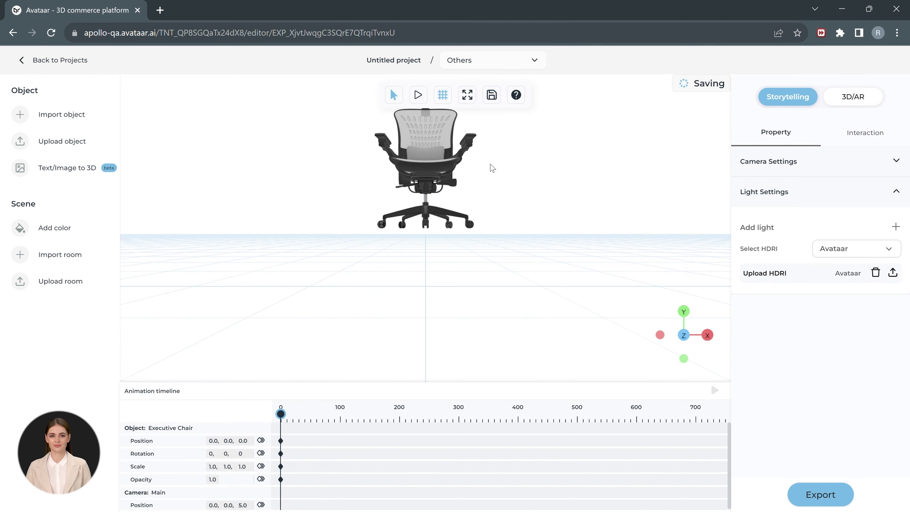
{"action": "mouse_move", "coordinate": [490, 163]}
{"action": "left_mouse_down"}
{"action": "mouse_move", "coordinate": [486, 179]}
{"action": "mouse_move", "coordinate": [438, 204]}
{"action": "mouse_move", "coordinate": [479, 205]}
{"action": "mouse_move", "coordinate": [490, 180]}
{"action": "left_mouse_up"}
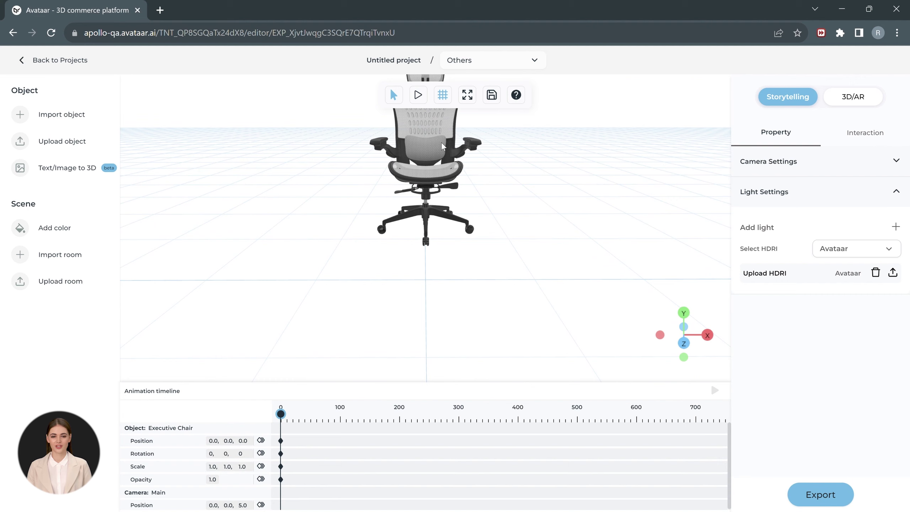
{"action": "left_click", "coordinate": [421, 101]}
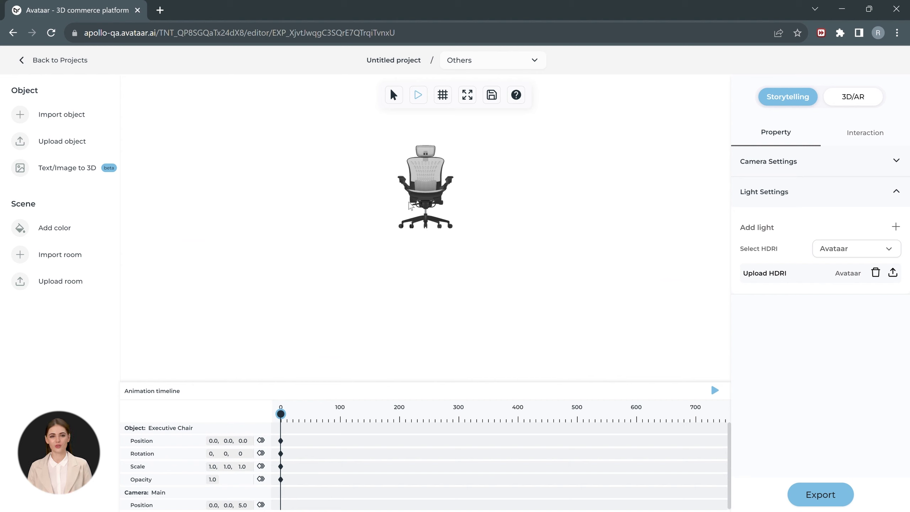
{"action": "left_click", "coordinate": [395, 102]}
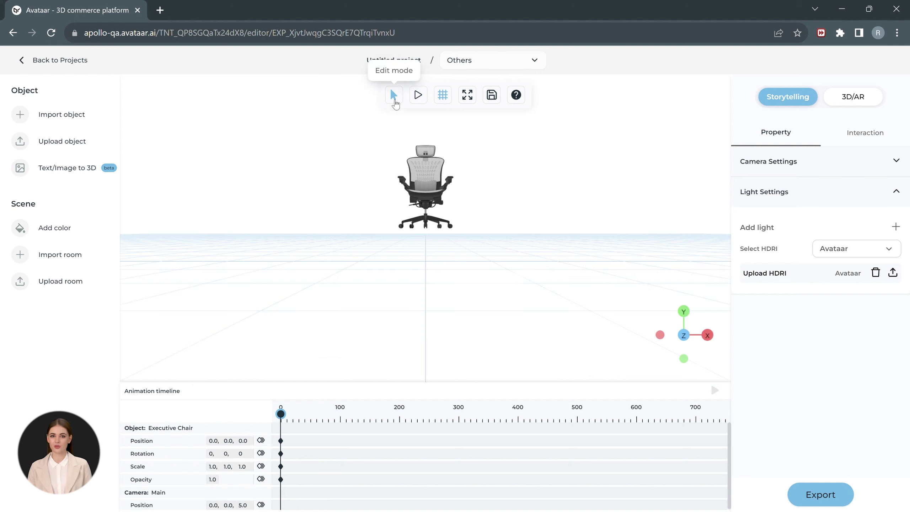
Move the chair down and out of view to -3.0, -0.7, 0.0, replacing its position keyframe at frame 0
{"action": "scroll", "coordinate": [449, 177], "scroll_direction": "up", "scroll_amount": 5}
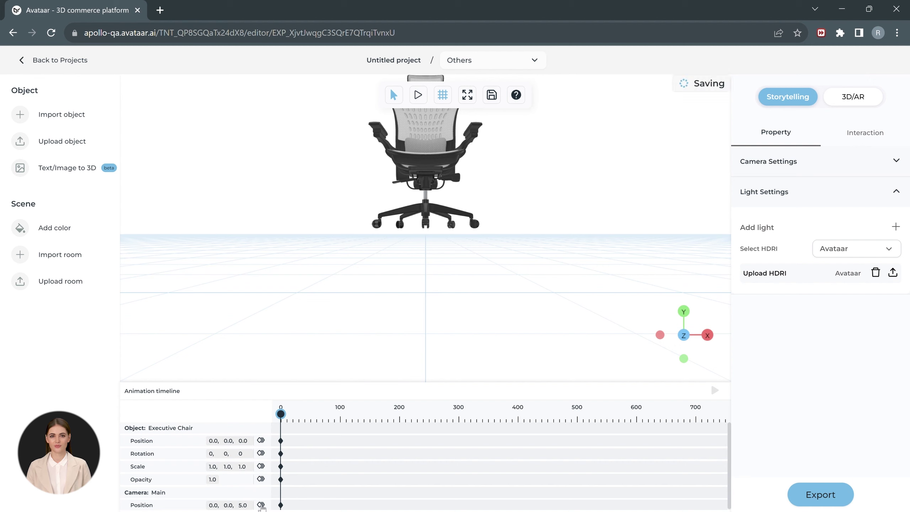
{"action": "left_click", "coordinate": [421, 189]}
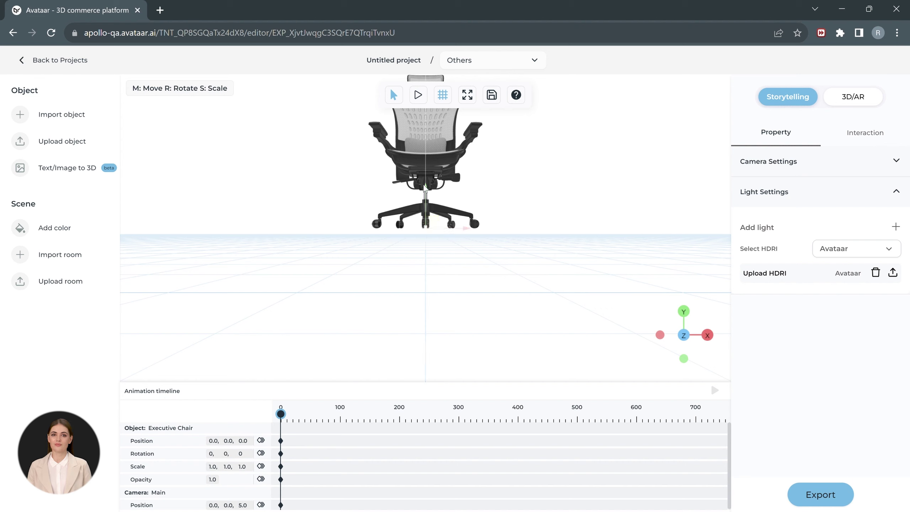
{"action": "left_click_drag", "start_coordinate": [425, 187], "coordinate": [428, 277]}
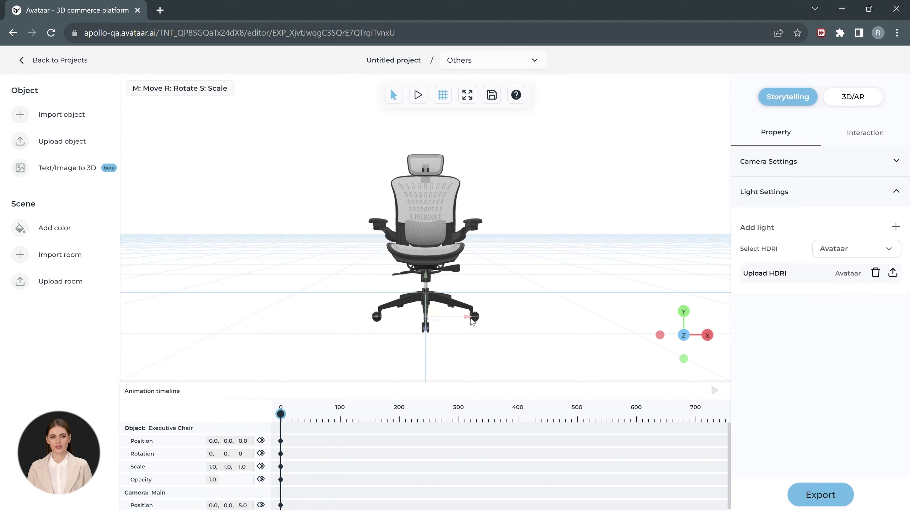
{"action": "left_click_drag", "start_coordinate": [448, 317], "coordinate": [105, 268]}
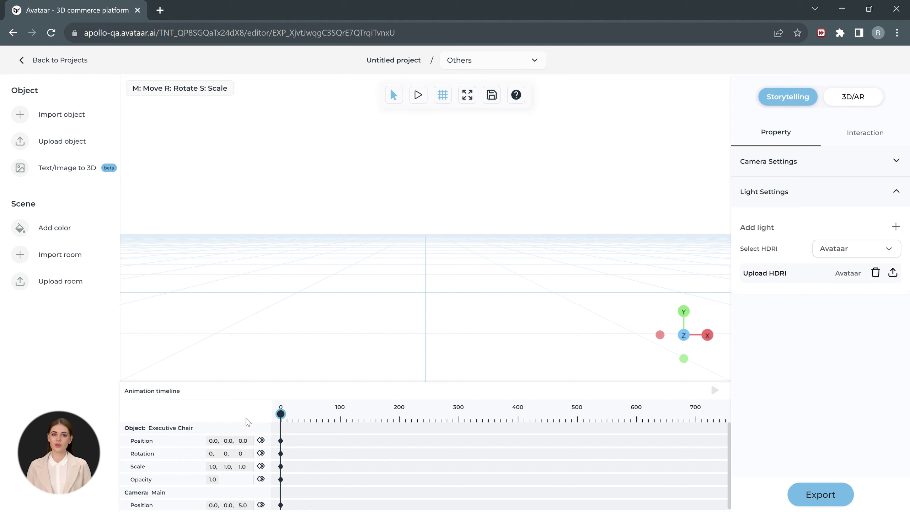
{"action": "left_click", "coordinate": [281, 440]}
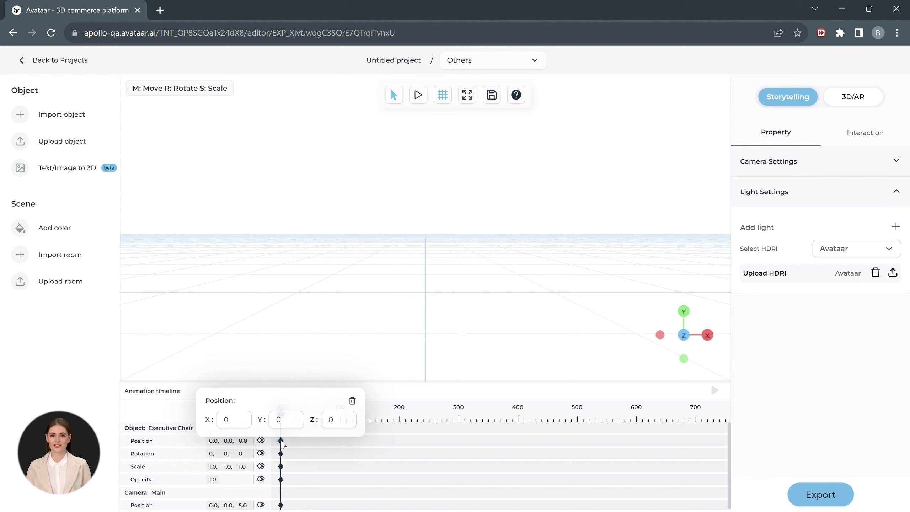
{"action": "left_click", "coordinate": [352, 400]}
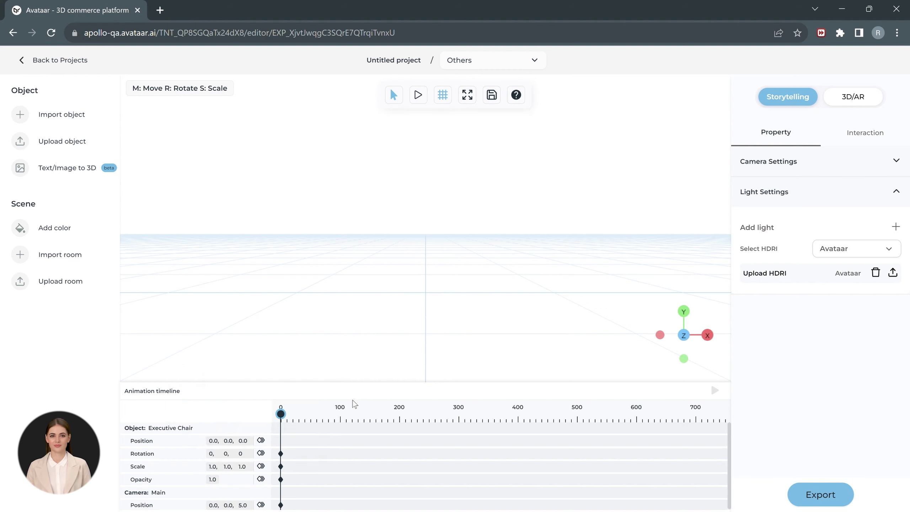
{"action": "left_click", "coordinate": [265, 441]}
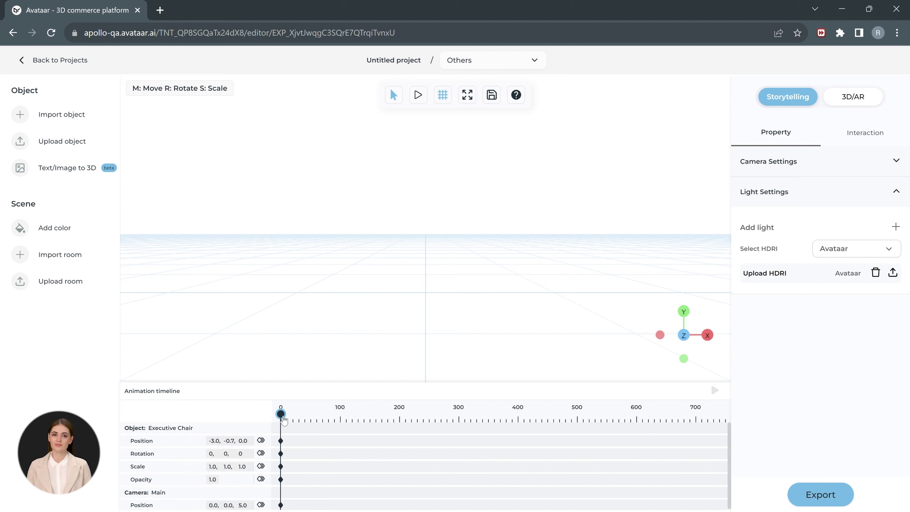
At frame 100, keyframe the chair's position at -1.5, -0.7, 0.0 and its rotation at 0, 87, 0
{"action": "left_click_drag", "start_coordinate": [281, 415], "coordinate": [339, 439]}
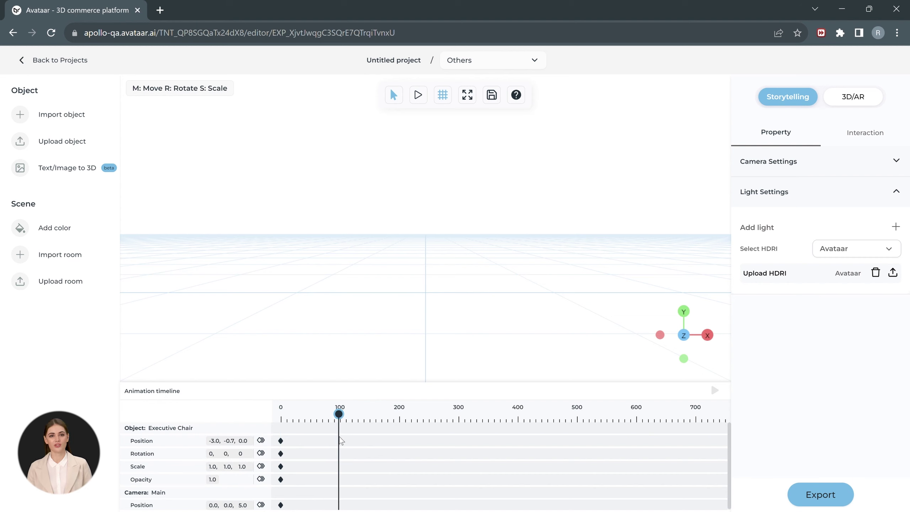
{"action": "left_click_drag", "start_coordinate": [399, 294], "coordinate": [282, 323]}
{"action": "left_click", "coordinate": [261, 440]}
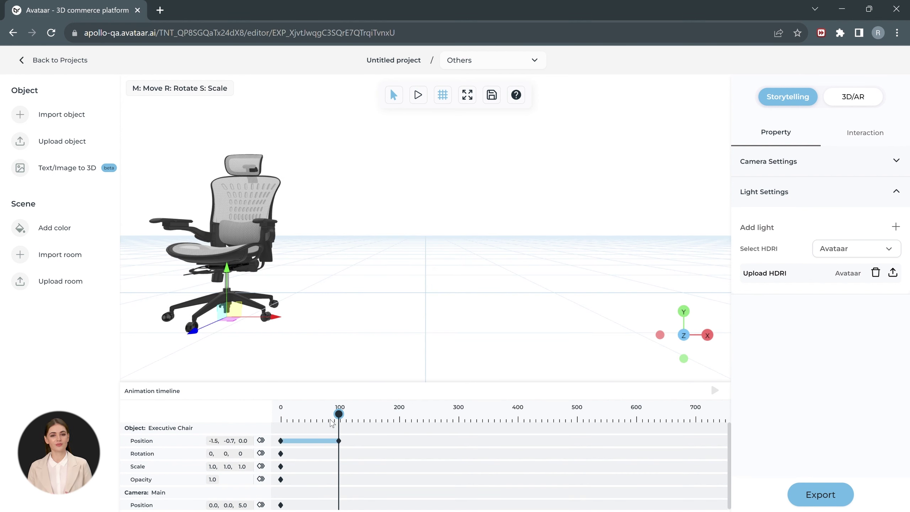
{"action": "mouse_move", "coordinate": [339, 416]}
{"action": "left_mouse_down"}
{"action": "mouse_move", "coordinate": [281, 415]}
{"action": "mouse_move", "coordinate": [343, 416]}
{"action": "left_mouse_up"}
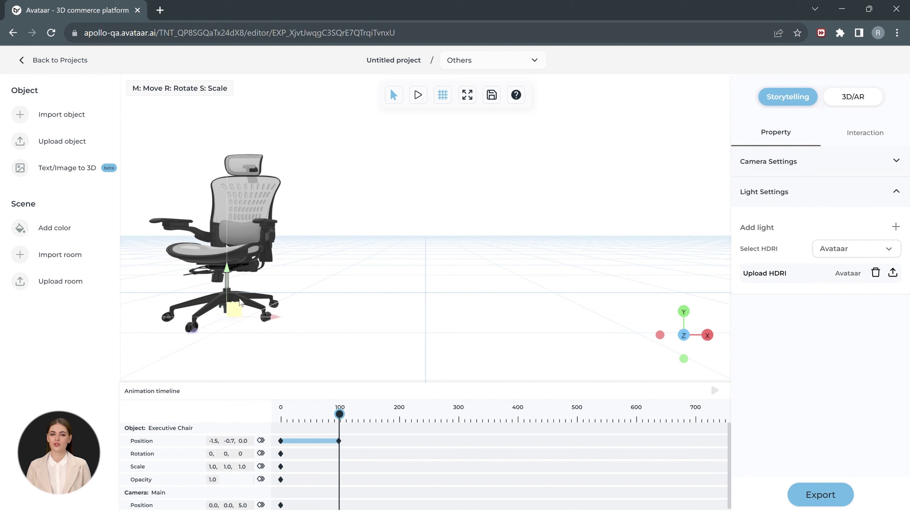
{"action": "key", "text": "r"}
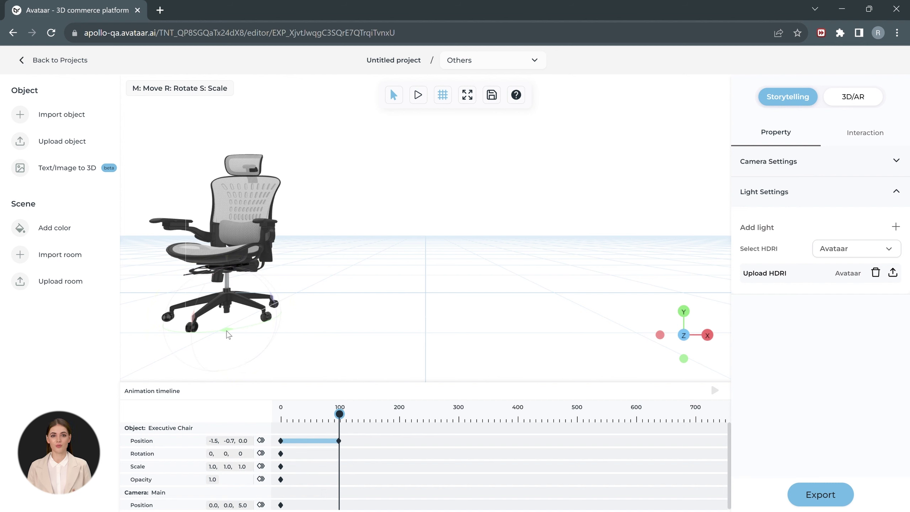
{"action": "left_click_drag", "start_coordinate": [226, 331], "coordinate": [270, 350]}
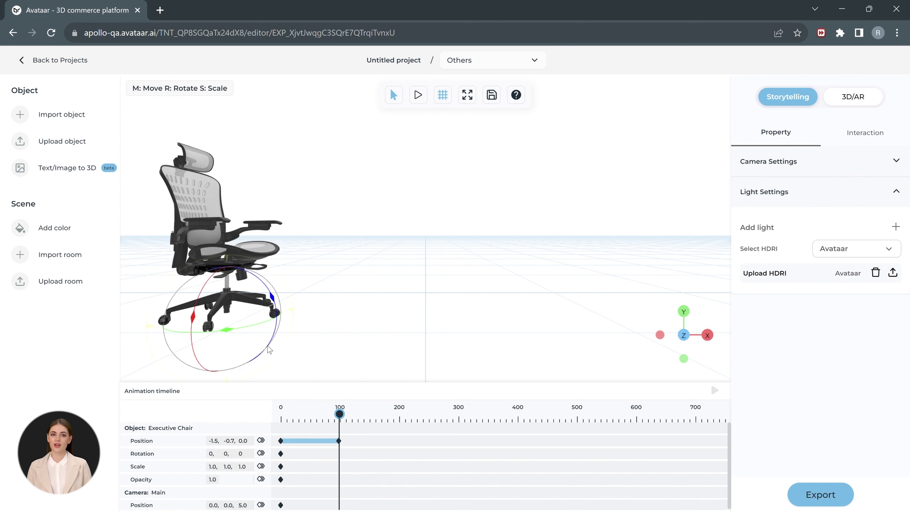
{"action": "left_click", "coordinate": [261, 453]}
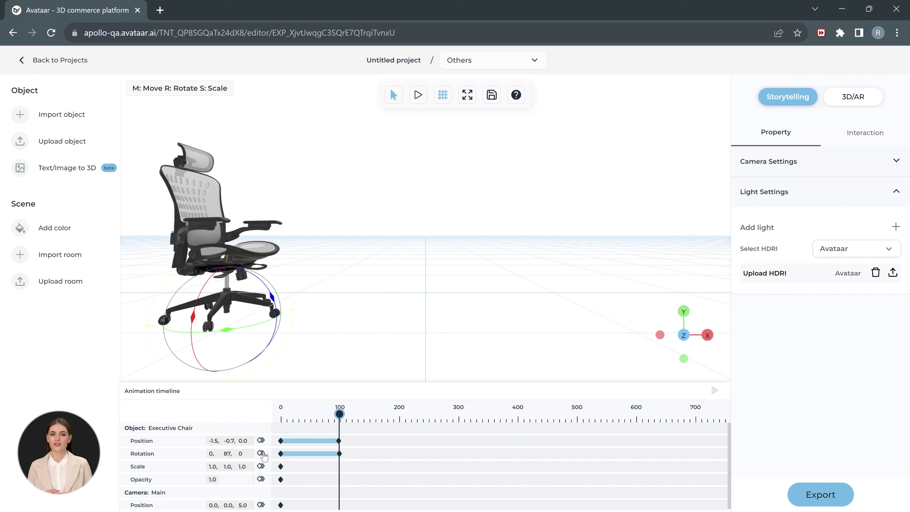
At frame 200, keyframe the chair's position at -1.2, -0.7, 0.0 and its rotation turned slightly further about the Y axis
{"action": "left_click_drag", "start_coordinate": [339, 415], "coordinate": [402, 434]}
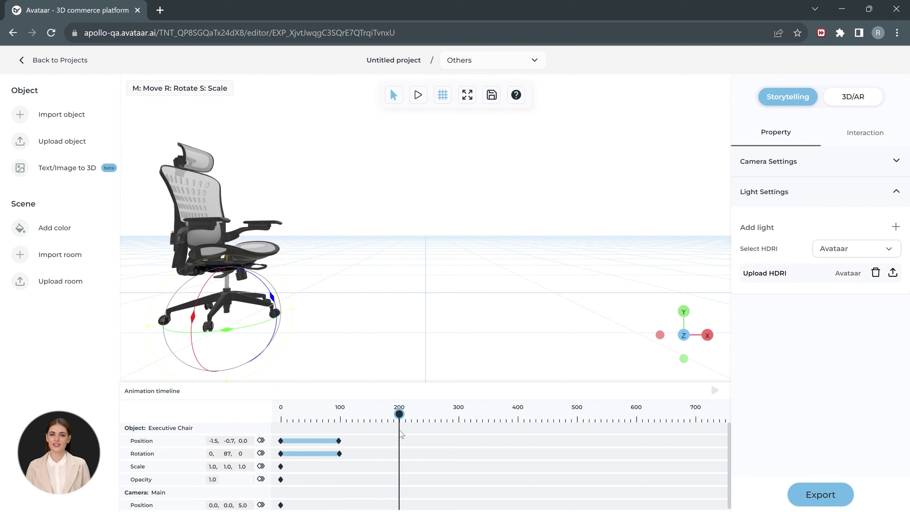
{"action": "key", "text": "m"}
{"action": "left_click_drag", "start_coordinate": [274, 321], "coordinate": [321, 333]}
{"action": "left_click", "coordinate": [261, 440]}
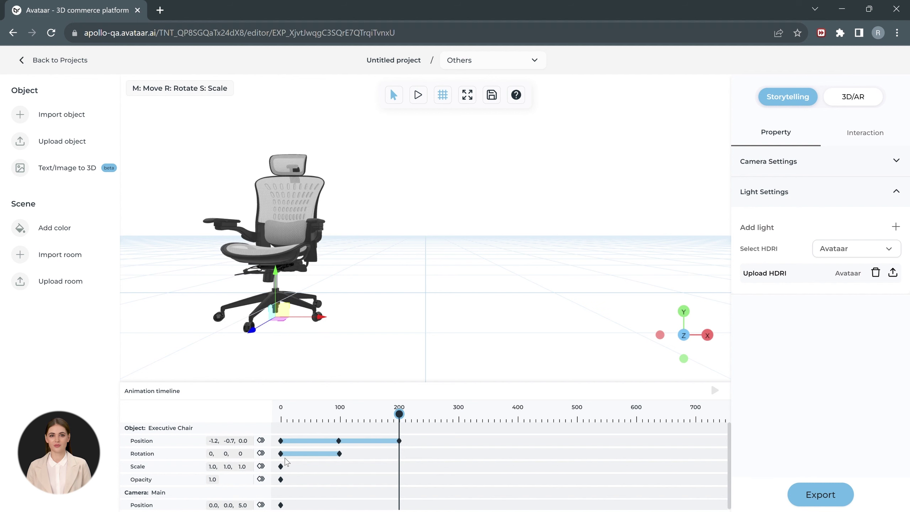
{"action": "mouse_move", "coordinate": [399, 430]}
{"action": "left_mouse_down"}
{"action": "mouse_move", "coordinate": [325, 430]}
{"action": "mouse_move", "coordinate": [400, 436]}
{"action": "left_mouse_up"}
{"action": "key", "text": "r"}
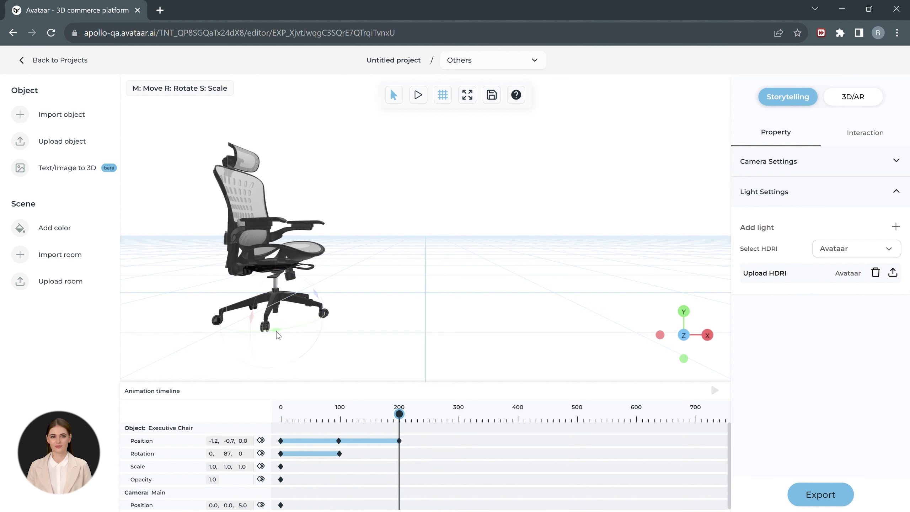
{"action": "left_click_drag", "start_coordinate": [276, 331], "coordinate": [281, 333]}
{"action": "left_click", "coordinate": [261, 453]}
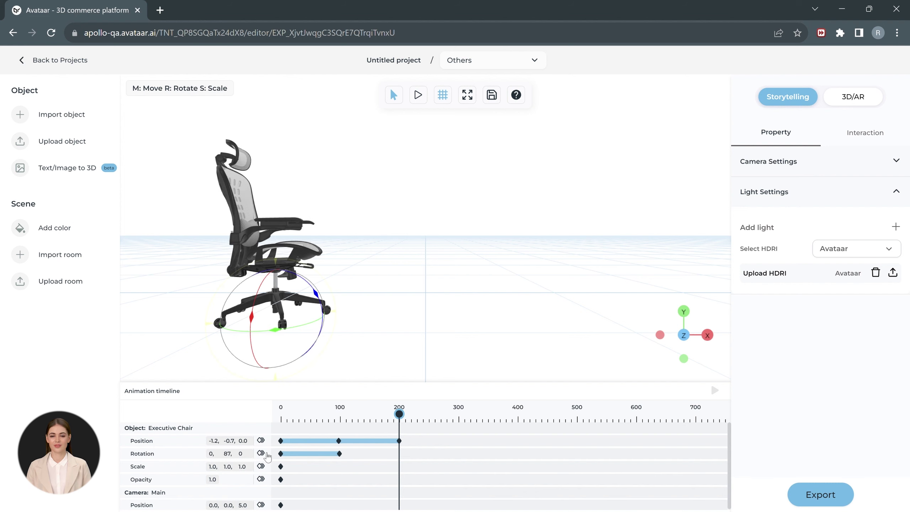
At frame 300, keyframe the chair at the scene's centre, position 0.0, -0.7, 0.0, with rotation 0, 180, 0
{"action": "left_click_drag", "start_coordinate": [399, 414], "coordinate": [459, 432]}
{"action": "key", "text": "m"}
{"action": "left_click_drag", "start_coordinate": [317, 318], "coordinate": [485, 332]}
{"action": "left_click", "coordinate": [264, 441]}
{"action": "left_click", "coordinate": [261, 453]}
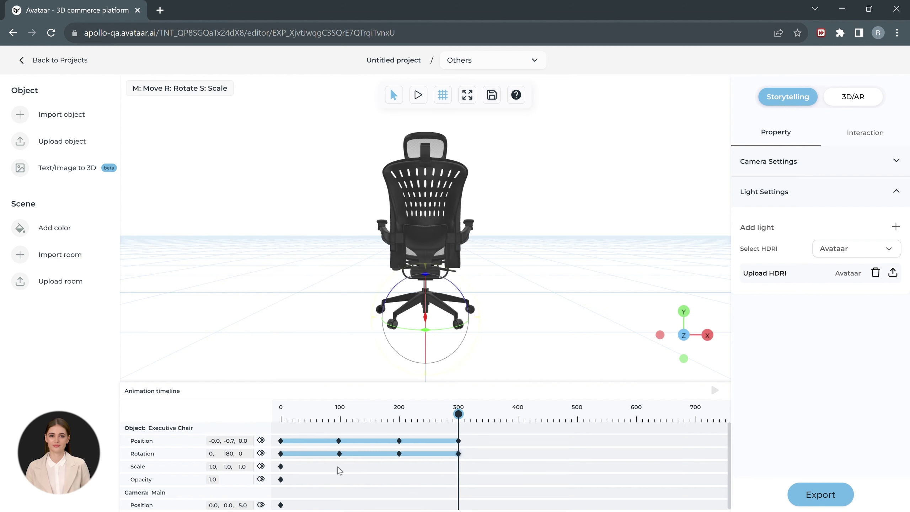
Add position and rotation keyframes for the chair at about frame 350
{"action": "left_click_drag", "start_coordinate": [459, 415], "coordinate": [542, 443]}
{"action": "left_click", "coordinate": [264, 440]}
{"action": "left_click", "coordinate": [262, 453]}
At about frame 440, keyframe the chair tilted to rotation 90, 180, 0 and moved downward
{"action": "left_click_drag", "start_coordinate": [426, 310], "coordinate": [428, 343]}
{"action": "left_click", "coordinate": [262, 454]}
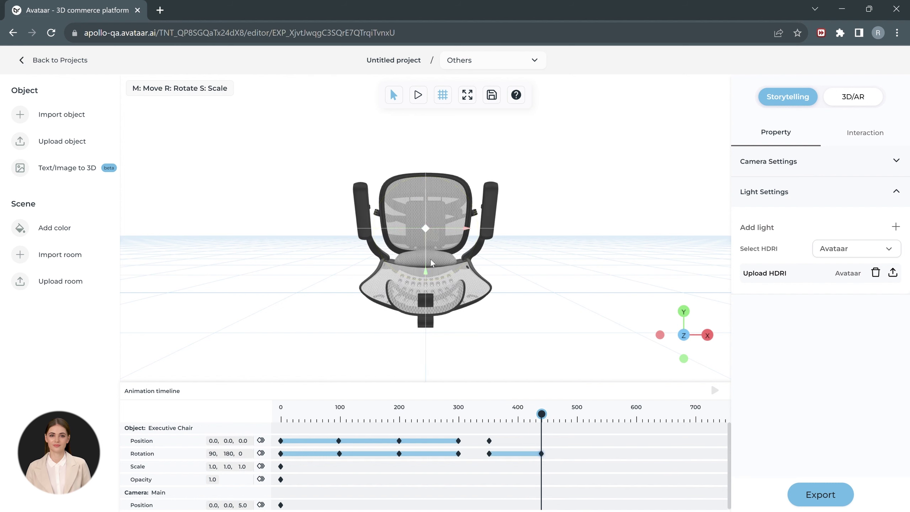
{"action": "left_click_drag", "start_coordinate": [425, 250], "coordinate": [437, 416]}
{"action": "left_click", "coordinate": [261, 440]}
Return the timeline to frame 0 and add a text interaction reading "ERGONOMIC HIGH CHAIR"
{"action": "left_click_drag", "start_coordinate": [542, 415], "coordinate": [287, 460]}
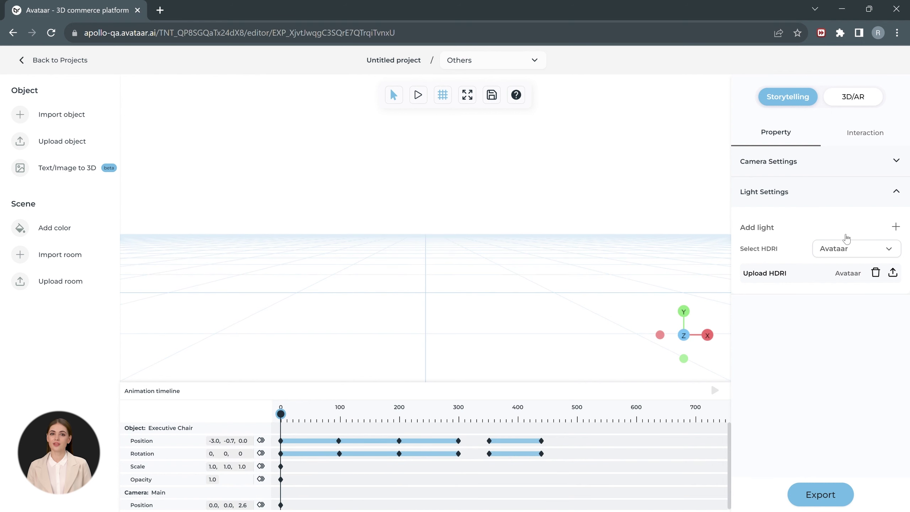
{"action": "left_click", "coordinate": [869, 138]}
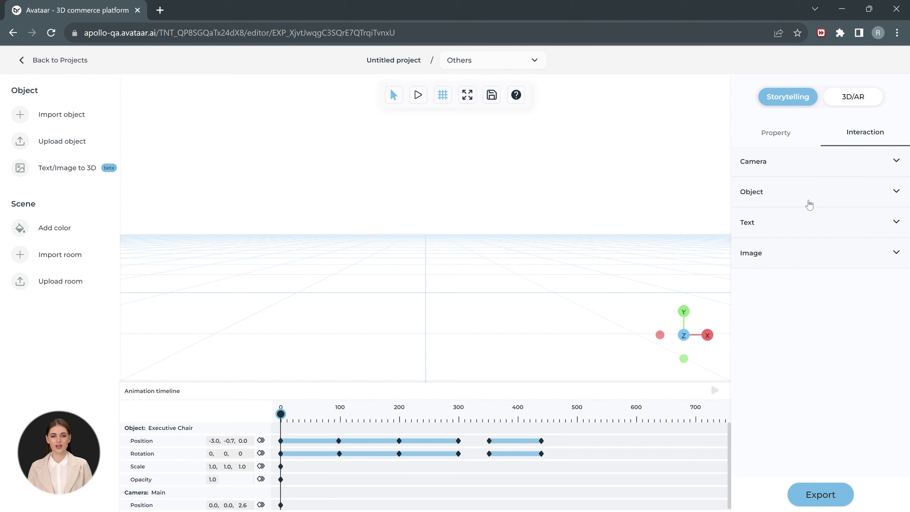
{"action": "left_click", "coordinate": [822, 227]}
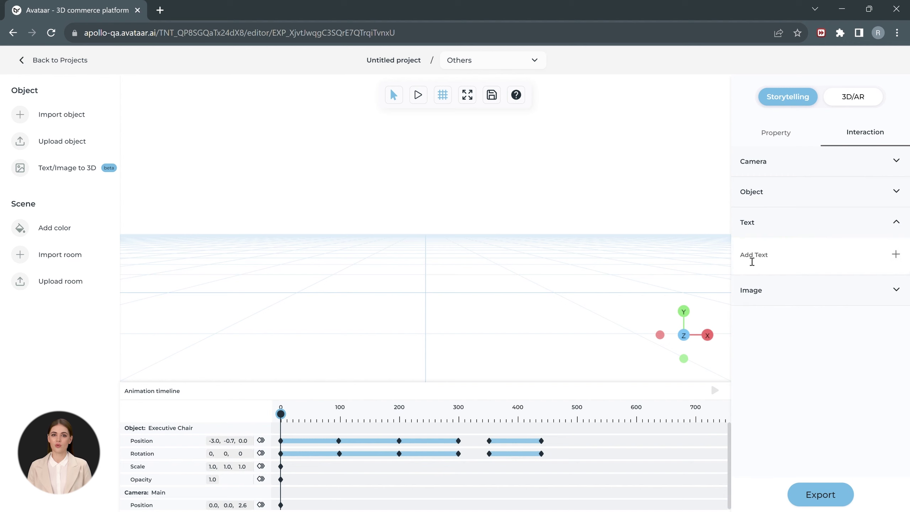
{"action": "left_click", "coordinate": [895, 254]}
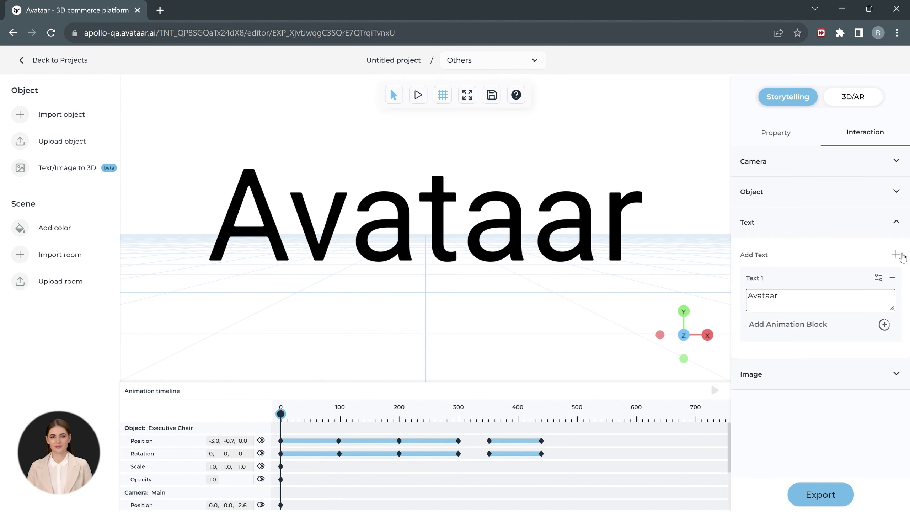
{"action": "left_click", "coordinate": [741, 301]}
{"action": "double_click", "coordinate": [741, 300]}
{"action": "type", "text": "ER"}
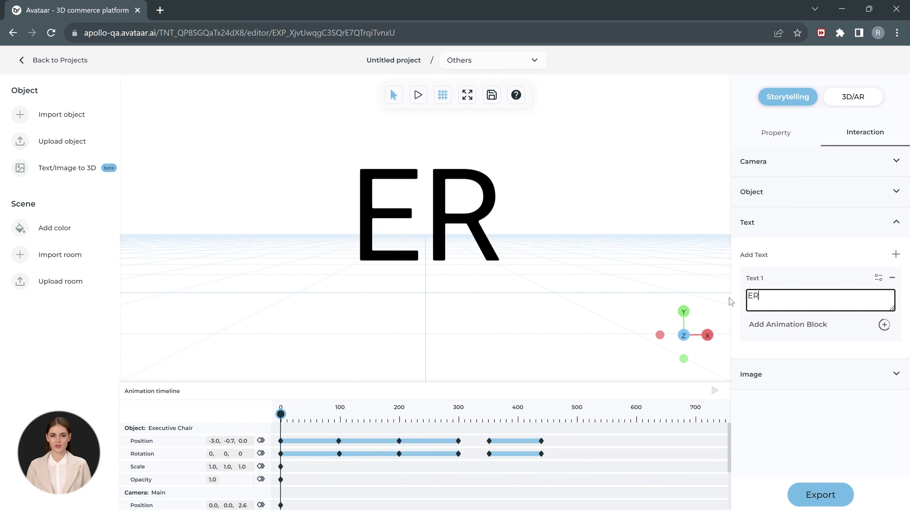
{"action": "type", "text": "GONOMIC HIGH CHAIR"}
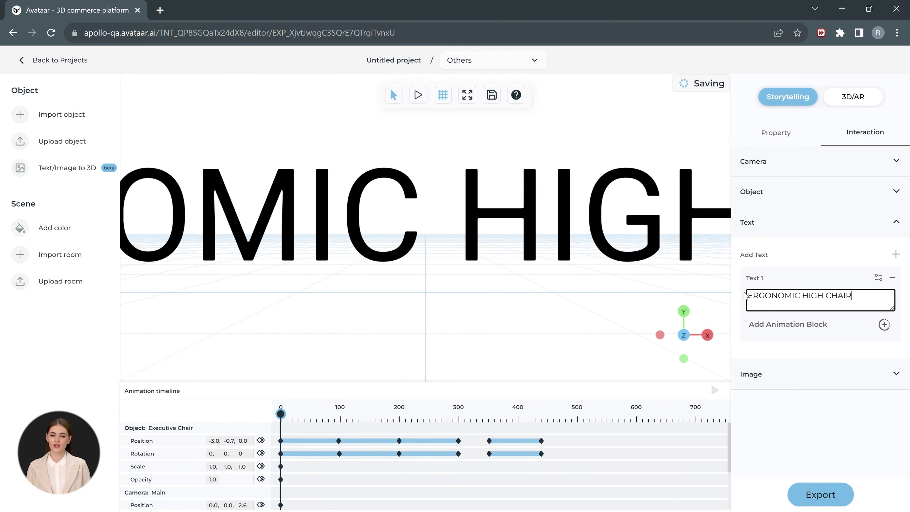
Style the ERGONOMIC HIGH CHAIR text in the Oswald font with a white colour
{"action": "left_click", "coordinate": [878, 277]}
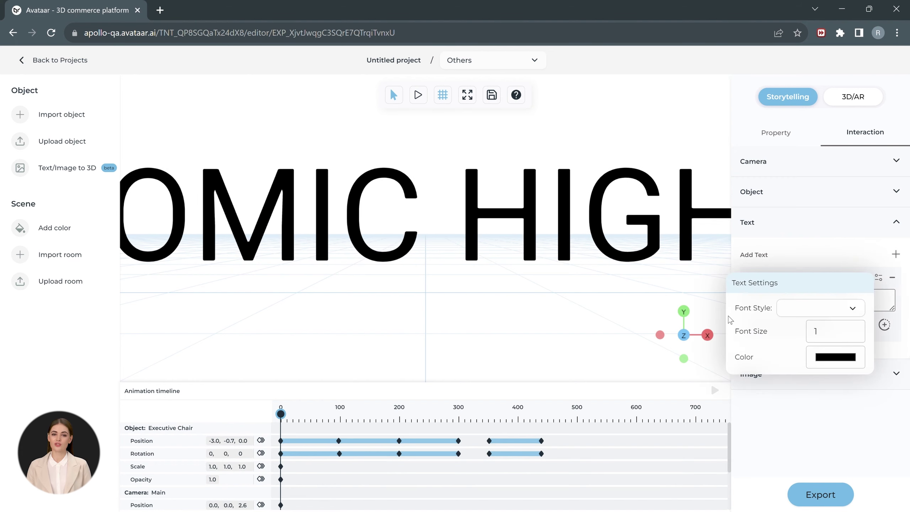
{"action": "left_click", "coordinate": [797, 313]}
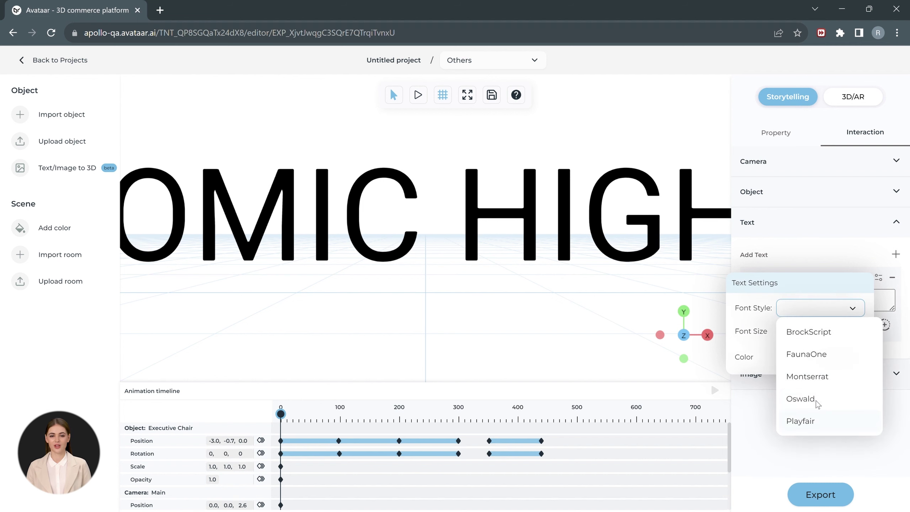
{"action": "left_click", "coordinate": [813, 403]}
{"action": "left_click_drag", "start_coordinate": [767, 249], "coordinate": [701, 183]}
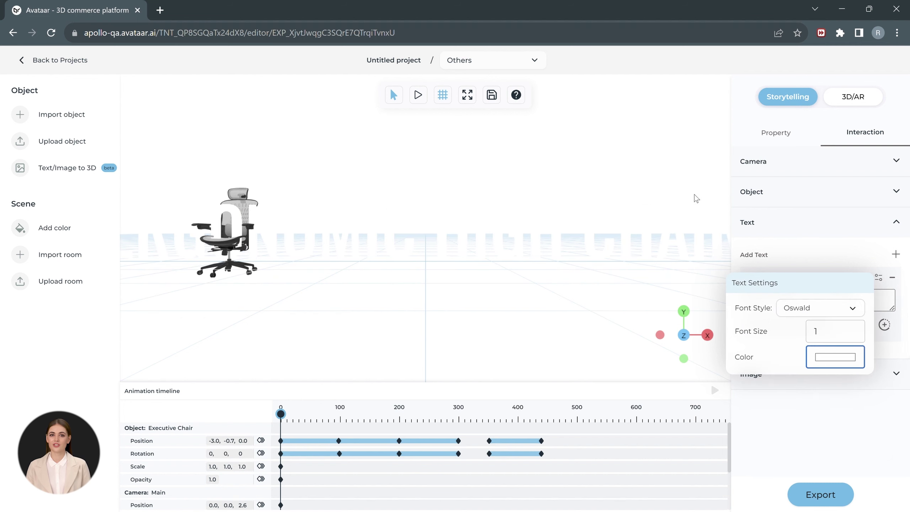
Set the scene's background colour to light grey, e5e5e5
{"action": "left_click", "coordinate": [58, 232]}
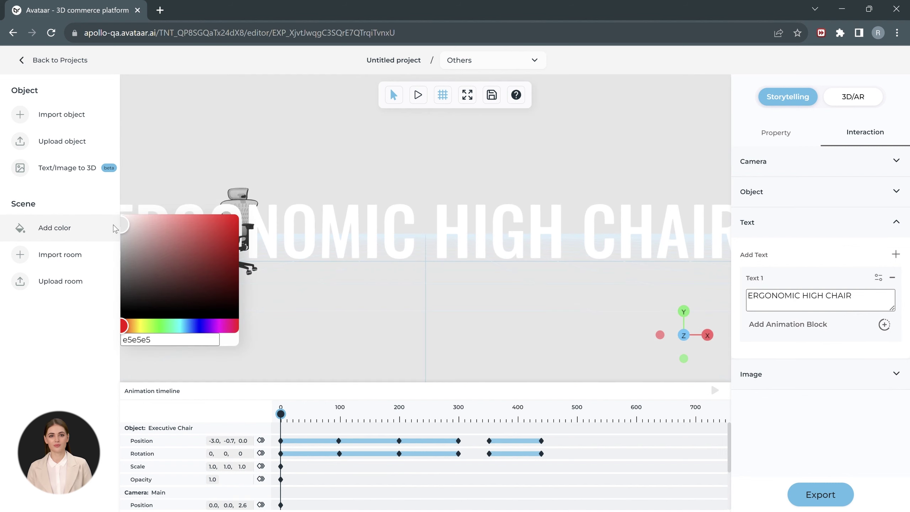
{"action": "left_click", "coordinate": [315, 296]}
Move the text behind the chair and out of view at position 10.8, 0.0, -0.8, and keyframe its position at frame 0
{"action": "left_click_drag", "start_coordinate": [316, 299], "coordinate": [358, 247]}
{"action": "left_click_drag", "start_coordinate": [414, 230], "coordinate": [427, 278]}
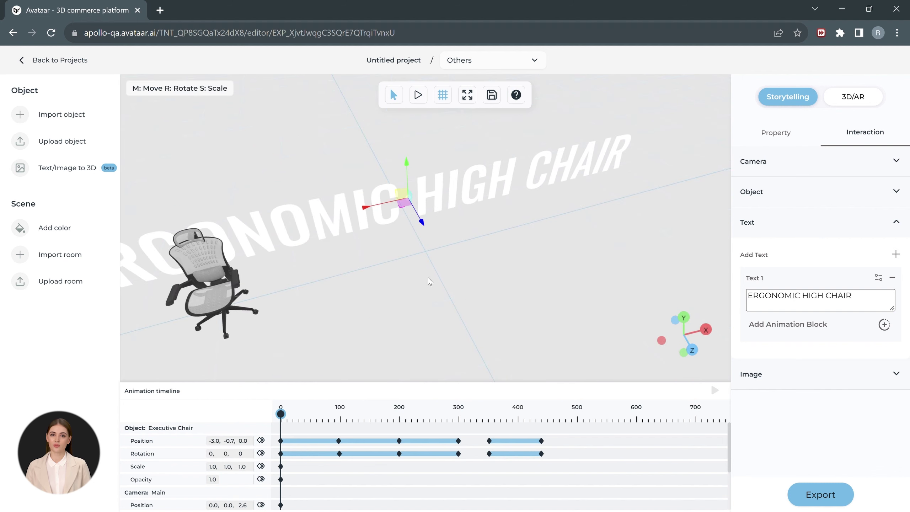
{"action": "left_click", "coordinate": [396, 96]}
{"action": "left_click_drag", "start_coordinate": [353, 149], "coordinate": [387, 301]}
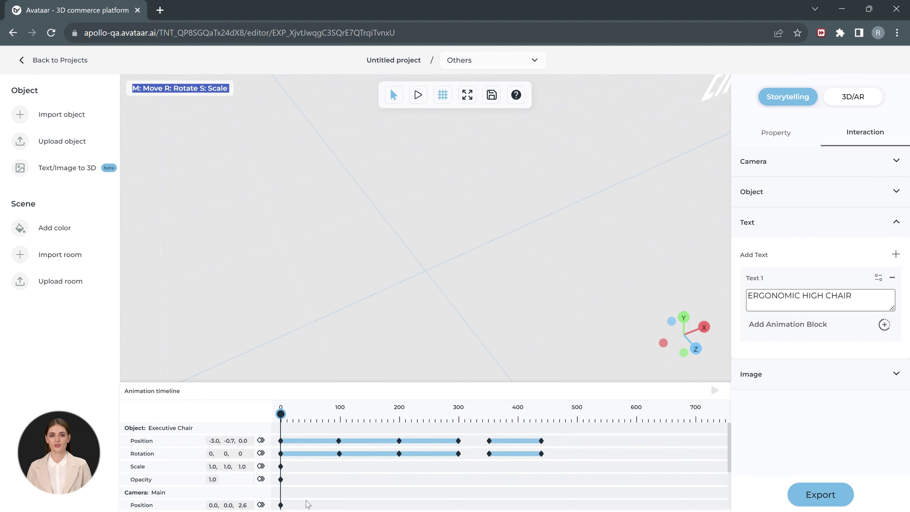
{"action": "scroll", "coordinate": [309, 489], "scroll_direction": "down", "scroll_amount": 2}
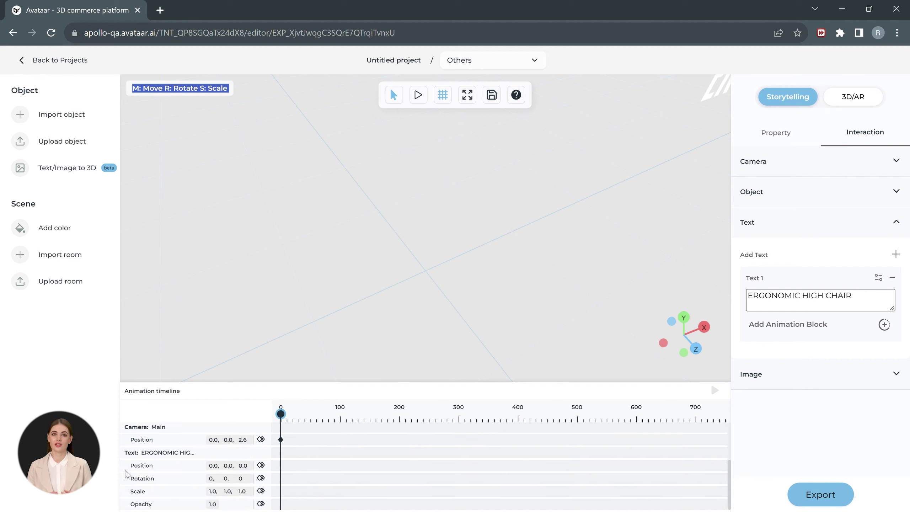
{"action": "left_click", "coordinate": [261, 465]}
At frame 100, slide the text into view so it starts just beside the chair, and keyframe its position
{"action": "left_click", "coordinate": [417, 95]}
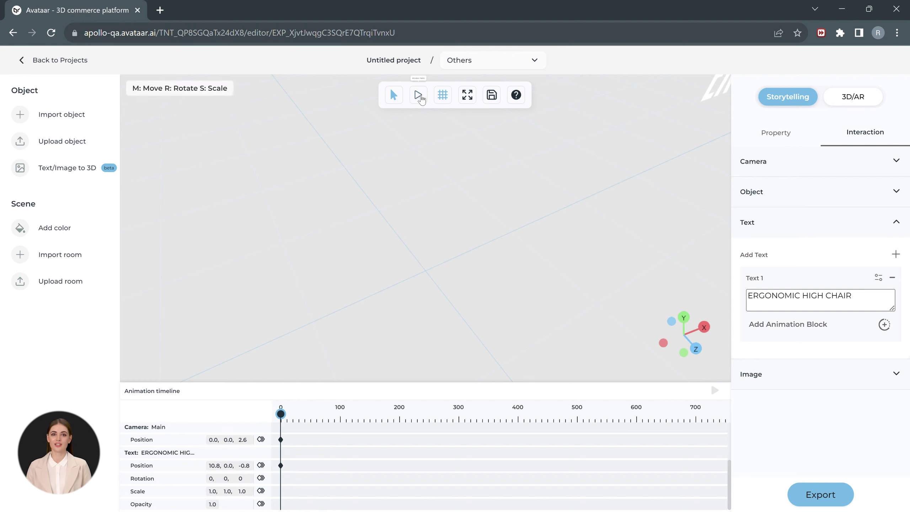
{"action": "scroll", "coordinate": [335, 466], "scroll_direction": "up", "scroll_amount": 2}
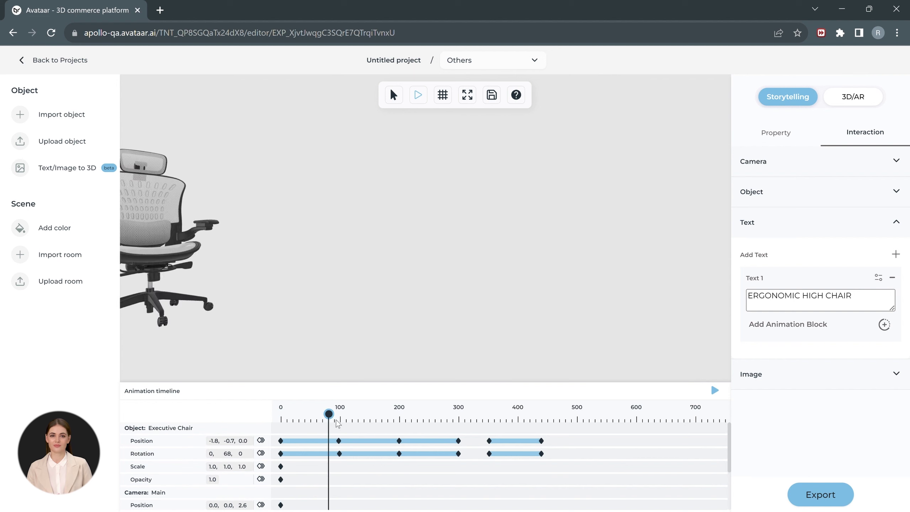
{"action": "left_click_drag", "start_coordinate": [337, 421], "coordinate": [341, 421]}
{"action": "left_click", "coordinate": [394, 96]}
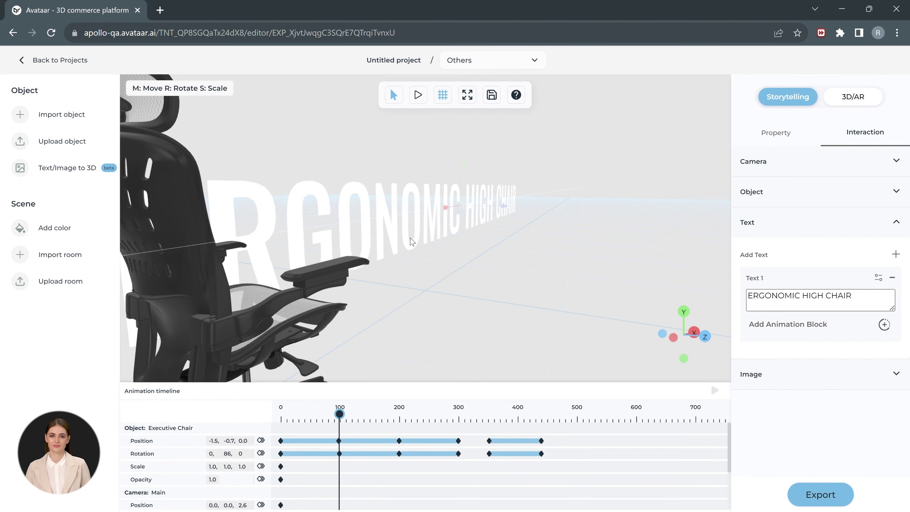
{"action": "left_click", "coordinate": [420, 103]}
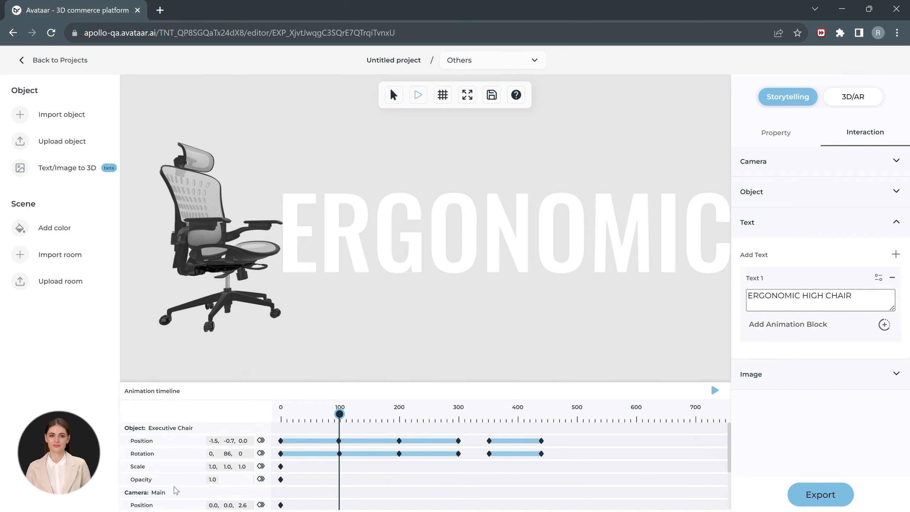
{"action": "scroll", "coordinate": [177, 491], "scroll_direction": "down", "scroll_amount": 2}
At frame 200, shift the text further left so its first letters sit behind the chair, and keyframe its position
{"action": "left_click_drag", "start_coordinate": [340, 417], "coordinate": [394, 425]}
{"action": "scroll", "coordinate": [366, 456], "scroll_direction": "up", "scroll_amount": 2}
{"action": "left_click", "coordinate": [398, 418]}
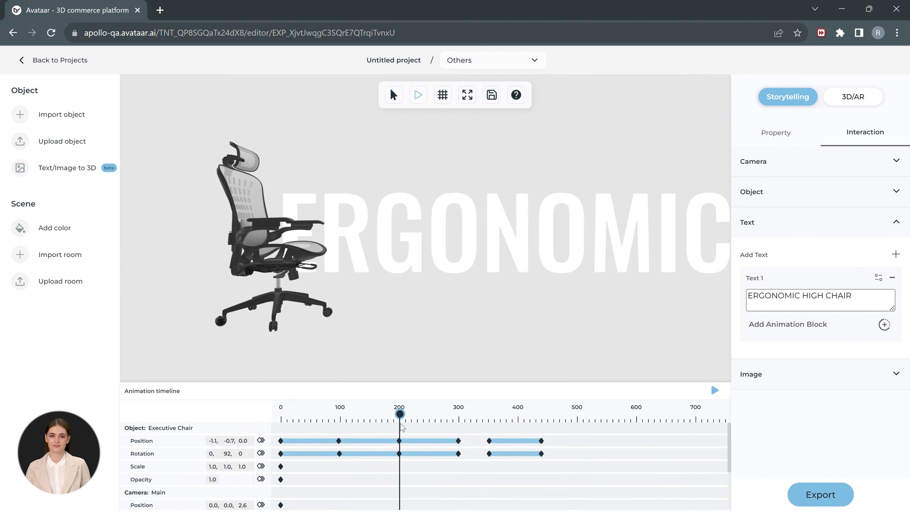
{"action": "scroll", "coordinate": [412, 458], "scroll_direction": "down", "scroll_amount": 2}
{"action": "left_click", "coordinate": [397, 96]}
{"action": "left_click_drag", "start_coordinate": [684, 231], "coordinate": [604, 235]}
At frame 300, move the text behind the centred chair to position 0.8, 0.0, -0.8 and keyframe its position
{"action": "scroll", "coordinate": [405, 448], "scroll_direction": "up", "scroll_amount": 2}
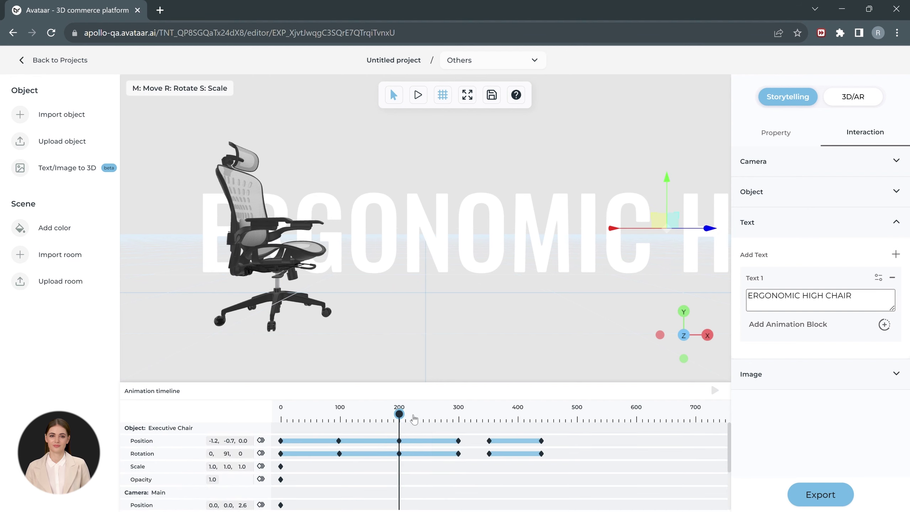
{"action": "left_click_drag", "start_coordinate": [399, 415], "coordinate": [458, 416]}
{"action": "scroll", "coordinate": [458, 448], "scroll_direction": "down", "scroll_amount": 2}
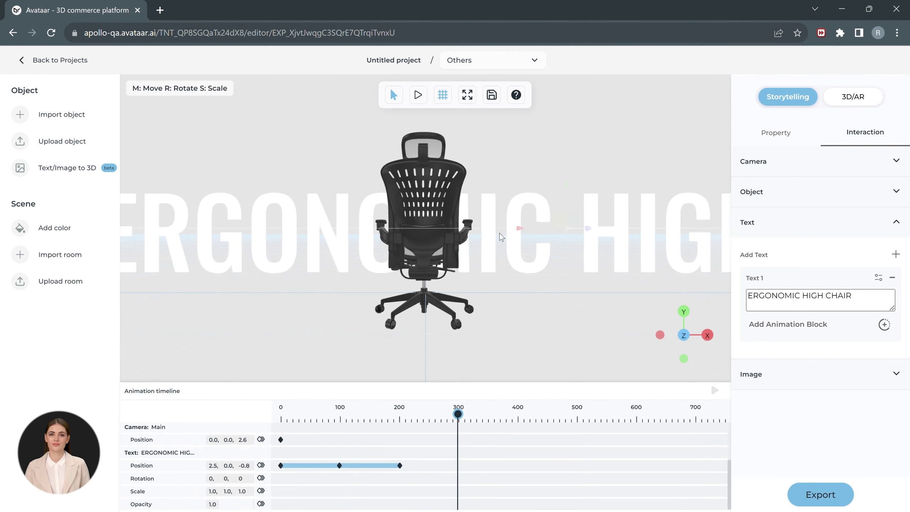
Add a position keyframe for the text at about frame 350, holding it at 0.8, 0.0, -0.8
{"action": "left_click_drag", "start_coordinate": [458, 415], "coordinate": [471, 439]}
{"action": "scroll", "coordinate": [494, 452], "scroll_direction": "up", "scroll_amount": 2}
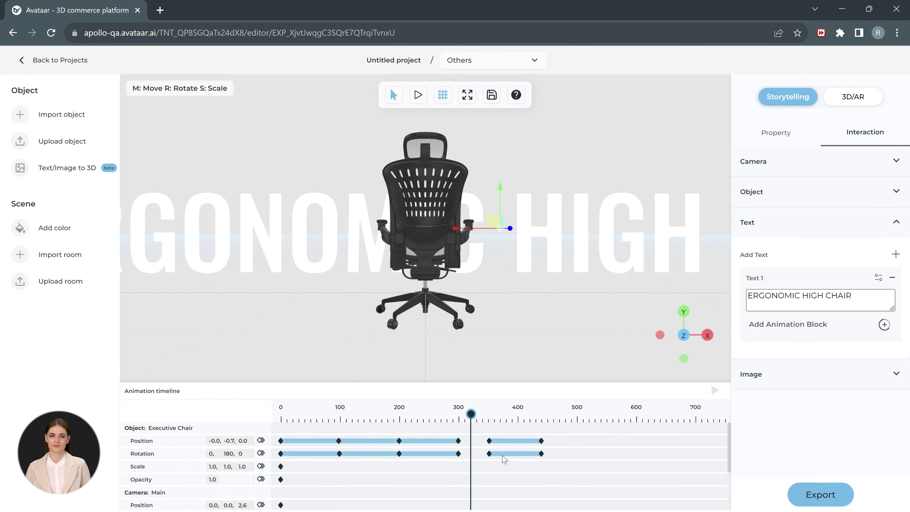
{"action": "left_click", "coordinate": [490, 425]}
{"action": "scroll", "coordinate": [394, 452], "scroll_direction": "down", "scroll_amount": 2}
{"action": "scroll", "coordinate": [554, 458], "scroll_direction": "up", "scroll_amount": 2}
At about frame 440, push the text back to position 0.0, 0.0, -3.9 so the whole phrase fits, and keyframe its position
{"action": "left_click", "coordinate": [516, 427]}
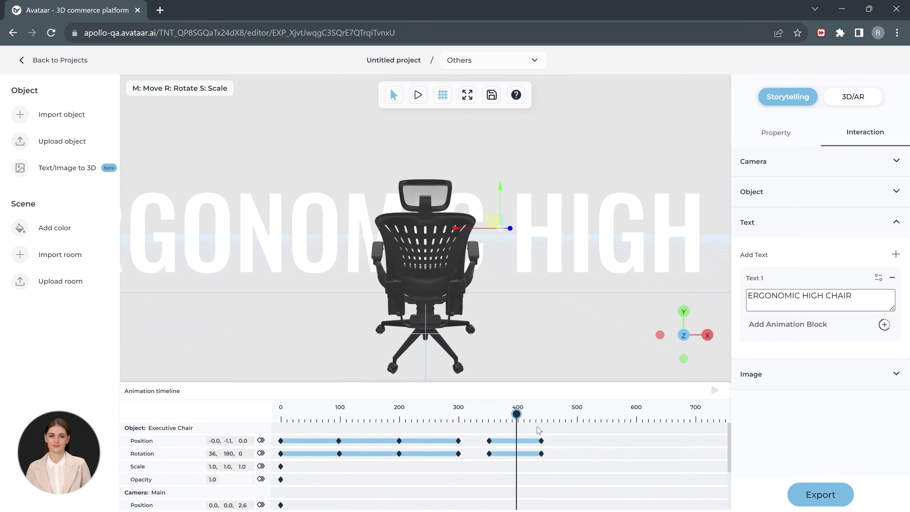
{"action": "left_click", "coordinate": [541, 428]}
{"action": "scroll", "coordinate": [566, 456], "scroll_direction": "down", "scroll_amount": 2}
{"action": "left_click_drag", "start_coordinate": [510, 291], "coordinate": [390, 244]}
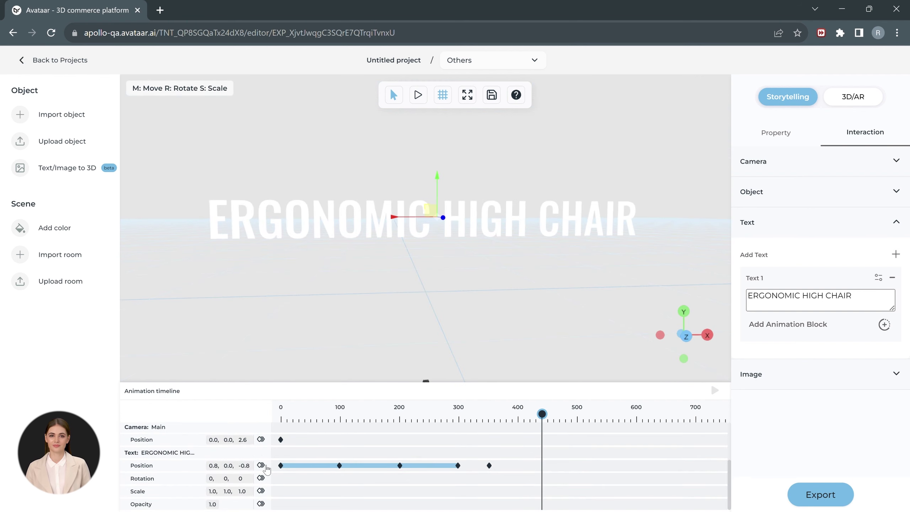
{"action": "left_click", "coordinate": [418, 94]}
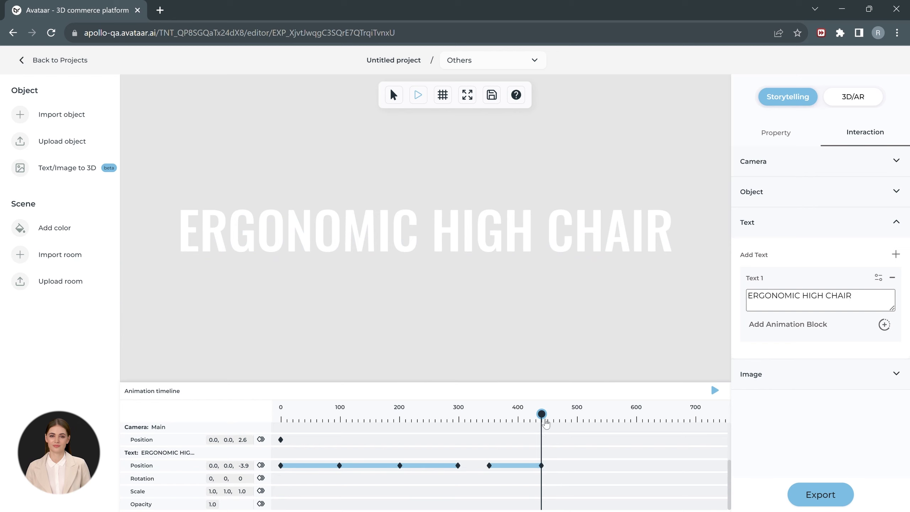
{"action": "left_click_drag", "start_coordinate": [545, 423], "coordinate": [544, 456]}
Add a second text interaction and copy the first text's wording, ERGONOMIC HIGH CHAIR, into it
{"action": "left_click", "coordinate": [895, 255]}
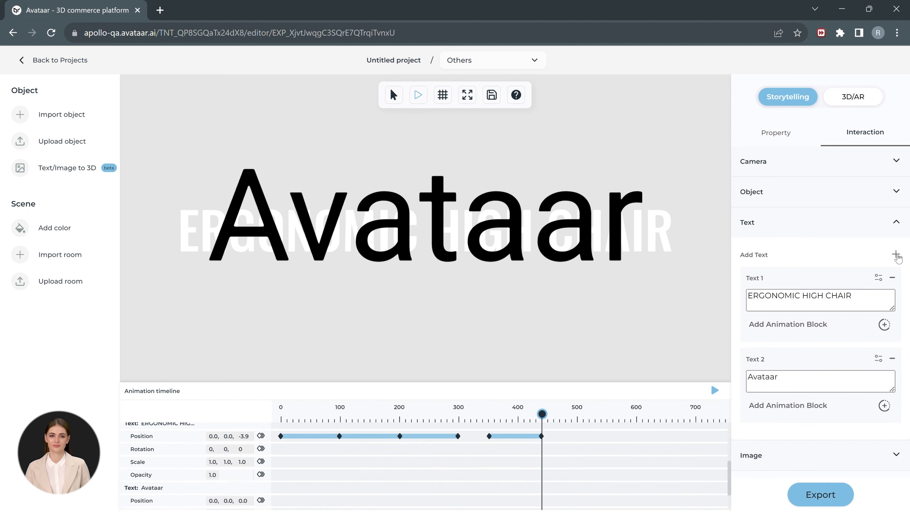
{"action": "triple_click", "coordinate": [864, 301]}
{"action": "key", "text": "ctrl+c"}
{"action": "left_click", "coordinate": [782, 376]}
{"action": "key", "text": "ctrl+a"}
{"action": "key", "text": "ctrl+v"}
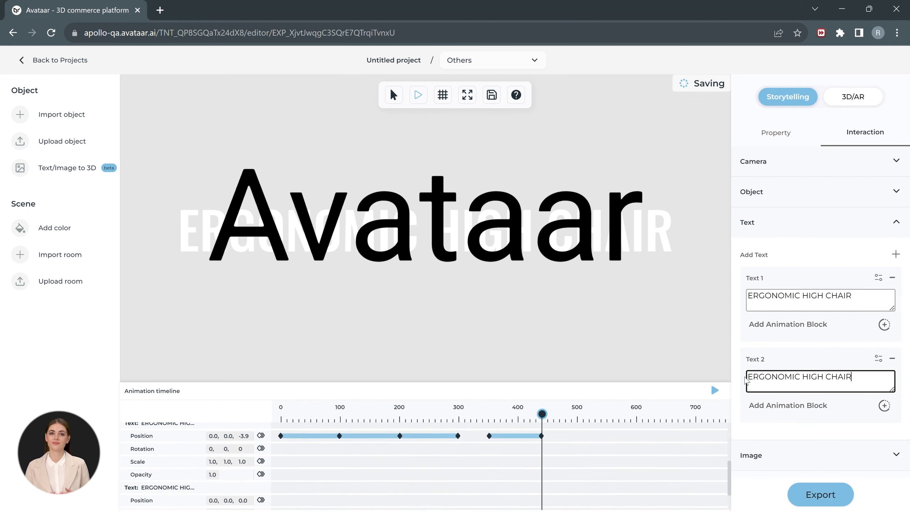
Set the second text's font style to Oswald
{"action": "left_click", "coordinate": [878, 358]}
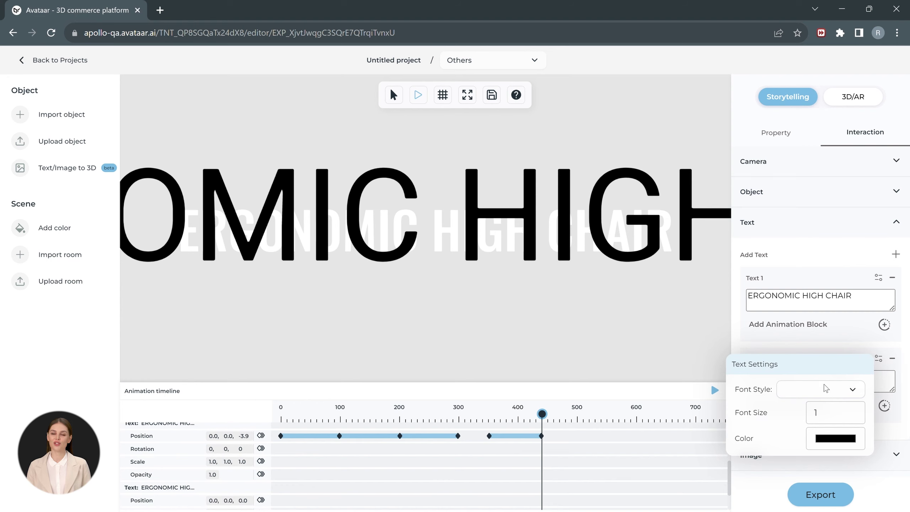
{"action": "left_click", "coordinate": [825, 388]}
{"action": "left_click", "coordinate": [746, 466]}
Add a position keyframe for the second text at about frame 350
{"action": "left_click", "coordinate": [490, 409]}
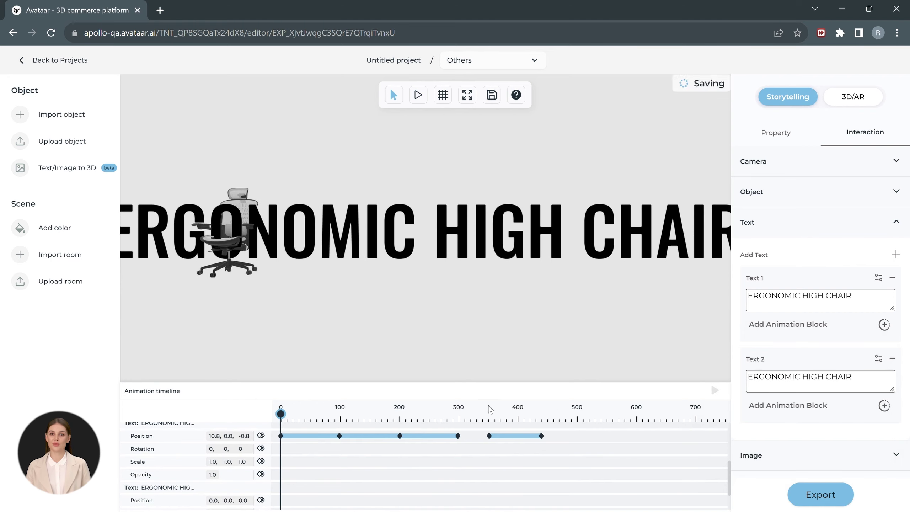
{"action": "left_click", "coordinate": [490, 410]}
{"action": "left_click", "coordinate": [265, 501]}
Copy the X and Z values of the first text's frame 350 position keyframe into the second text's keyframe
{"action": "left_click", "coordinate": [489, 436]}
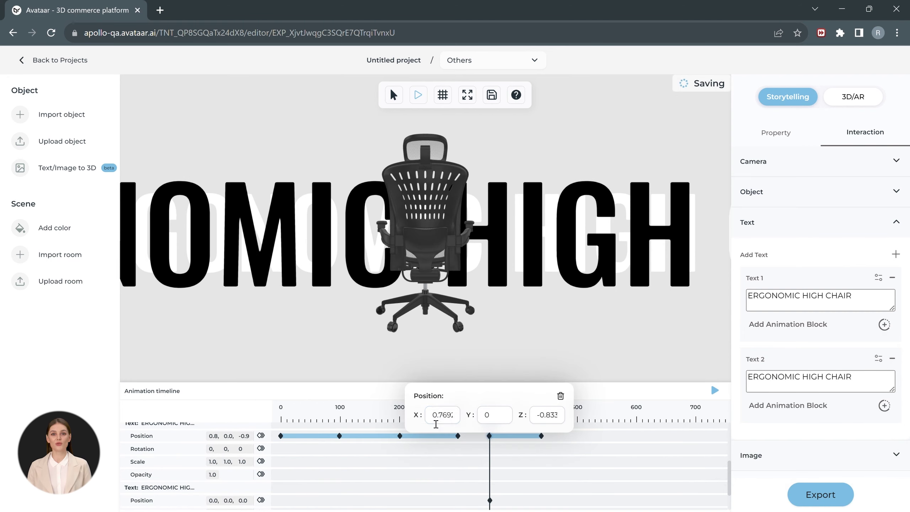
{"action": "left_click", "coordinate": [489, 500]}
{"action": "double_click", "coordinate": [443, 479]}
{"action": "key", "text": "ctrl+v"}
{"action": "left_click", "coordinate": [609, 443]}
{"action": "left_click", "coordinate": [490, 436]}
{"action": "double_click", "coordinate": [546, 415]}
{"action": "left_click", "coordinate": [490, 500]}
{"action": "double_click", "coordinate": [547, 478]}
At about frame 440, keyframe the second text's position with the first text's values, 0.0, 0.0, -3.9
{"action": "left_click", "coordinate": [542, 416]}
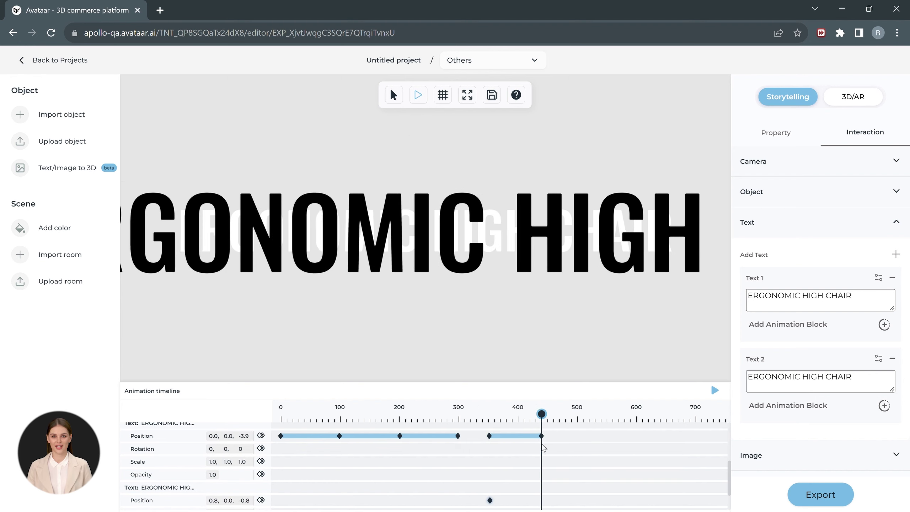
{"action": "left_click", "coordinate": [260, 500]}
{"action": "left_click", "coordinate": [541, 435]}
{"action": "left_click", "coordinate": [541, 500]}
{"action": "key", "text": "ctrl+v"}
{"action": "left_click", "coordinate": [562, 436]}
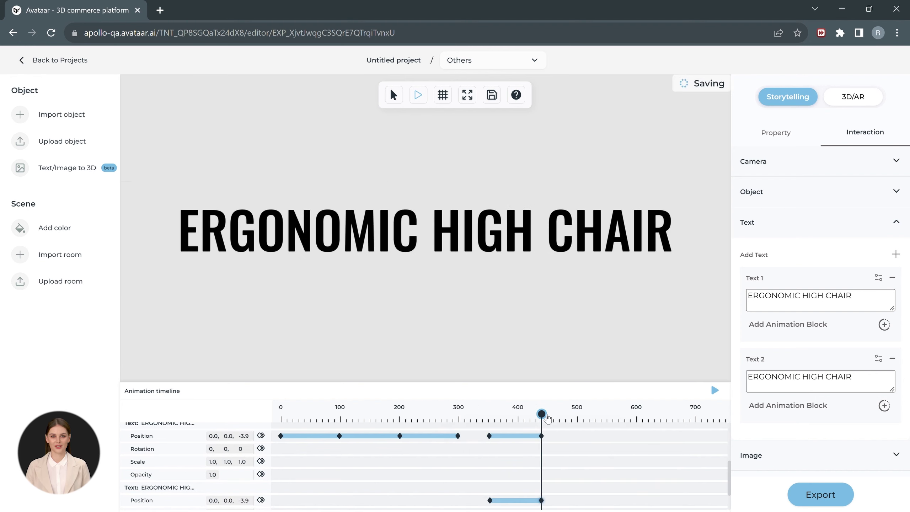
Fade out the first text with opacity keyframes of 1 at about frame 350 and 0 at about frame 400
{"action": "left_click_drag", "start_coordinate": [541, 415], "coordinate": [488, 453]}
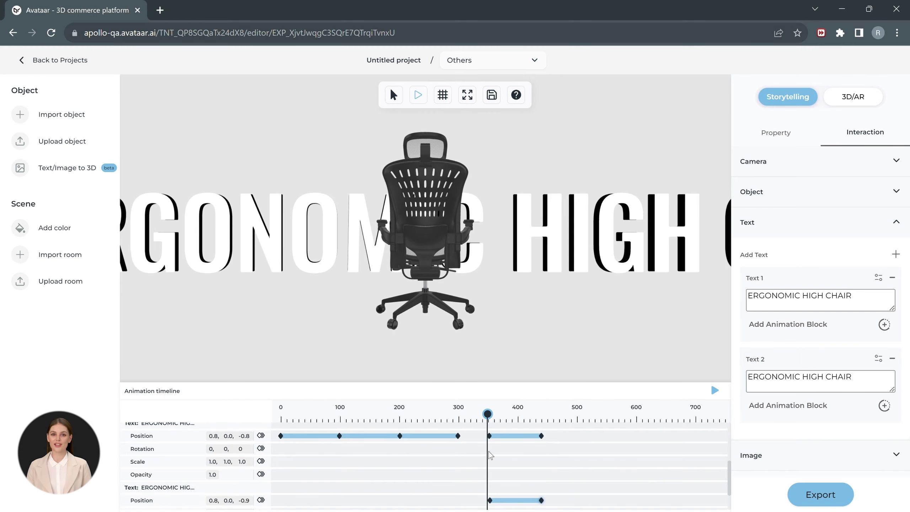
{"action": "left_click_drag", "start_coordinate": [492, 416], "coordinate": [518, 418]}
{"action": "left_click", "coordinate": [262, 474]}
{"action": "left_click", "coordinate": [516, 474]}
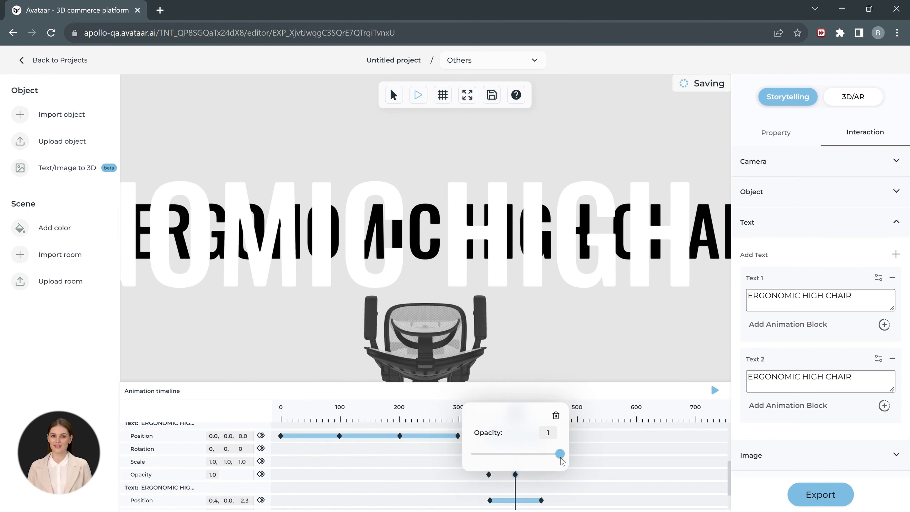
{"action": "left_click_drag", "start_coordinate": [560, 454], "coordinate": [468, 455]}
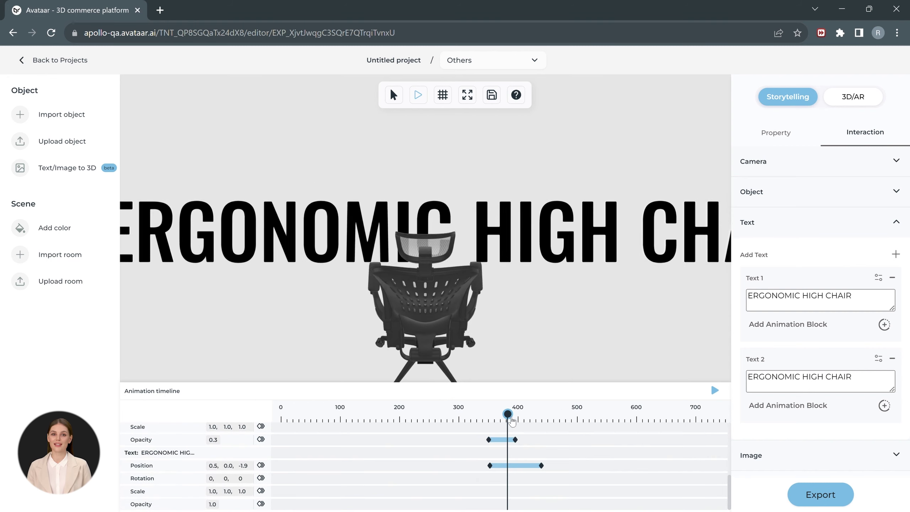
Fade in the second text from opacity 0 at about frame 383 to 1 at about frame 440, and play the animation
{"action": "left_click_drag", "start_coordinate": [509, 420], "coordinate": [273, 440]}
{"action": "left_click", "coordinate": [507, 504]}
{"action": "left_click", "coordinate": [431, 474]}
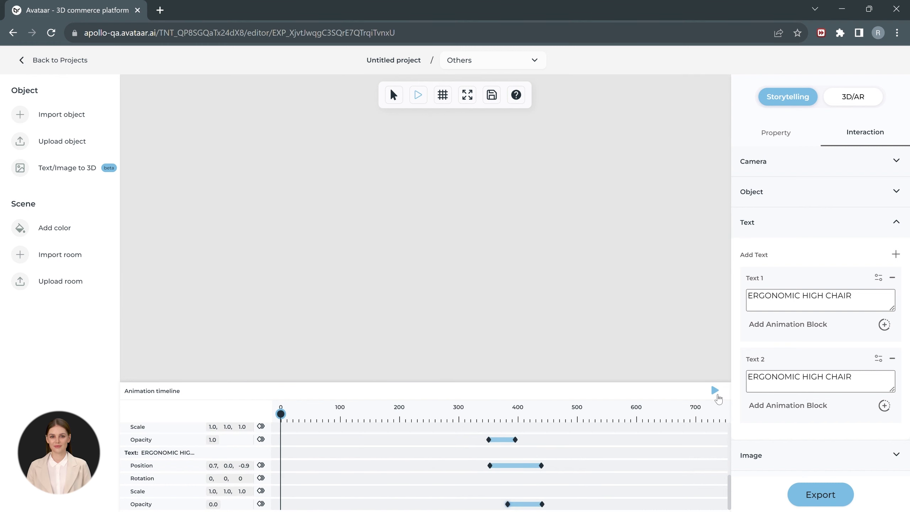
{"action": "left_click", "coordinate": [715, 391]}
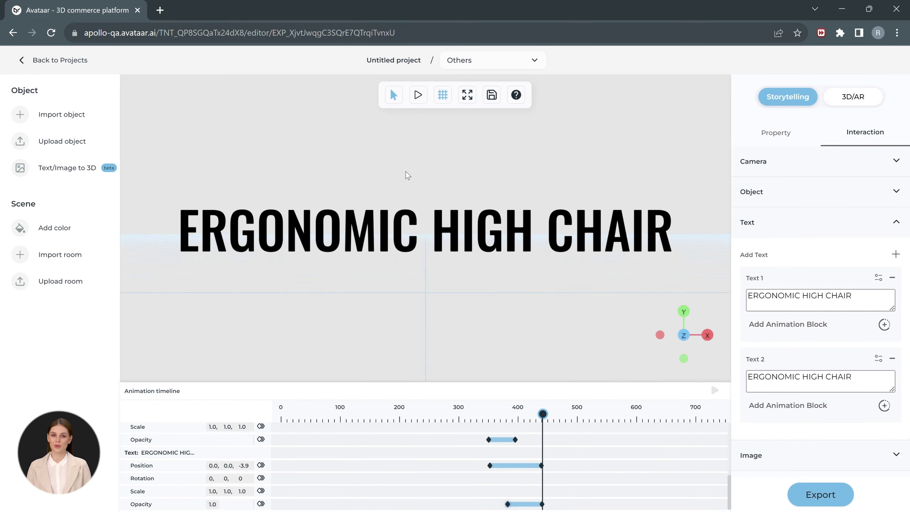
At about frame 530, move the chair to position 0.0, -0.3, 8.0 with zero rotation, and keyframe its position and rotation
{"action": "left_click_drag", "start_coordinate": [405, 172], "coordinate": [452, 289]}
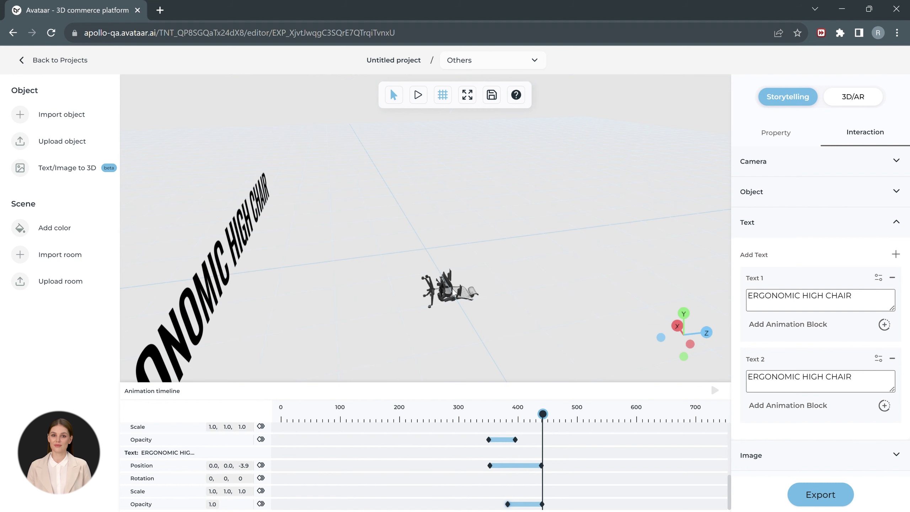
{"action": "left_click", "coordinate": [449, 297]}
{"action": "scroll", "coordinate": [561, 498], "scroll_direction": "up", "scroll_amount": 3}
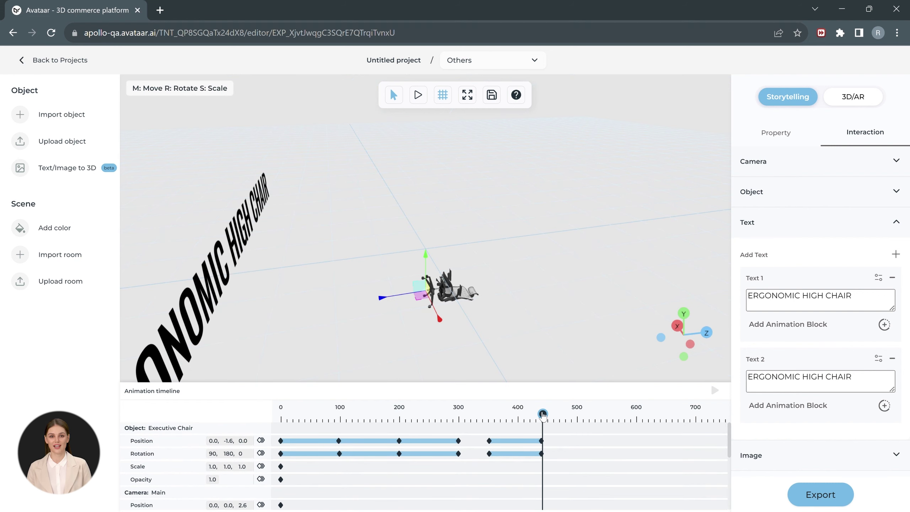
{"action": "left_click_drag", "start_coordinate": [543, 414], "coordinate": [559, 414]}
{"action": "left_click_drag", "start_coordinate": [382, 302], "coordinate": [489, 301]}
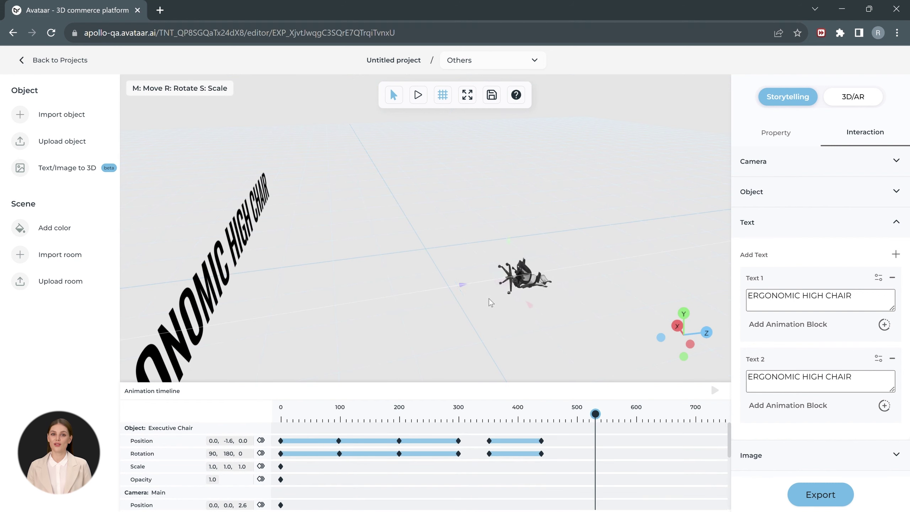
{"action": "left_click_drag", "start_coordinate": [545, 294], "coordinate": [664, 280]}
{"action": "left_click_drag", "start_coordinate": [573, 181], "coordinate": [609, 183]}
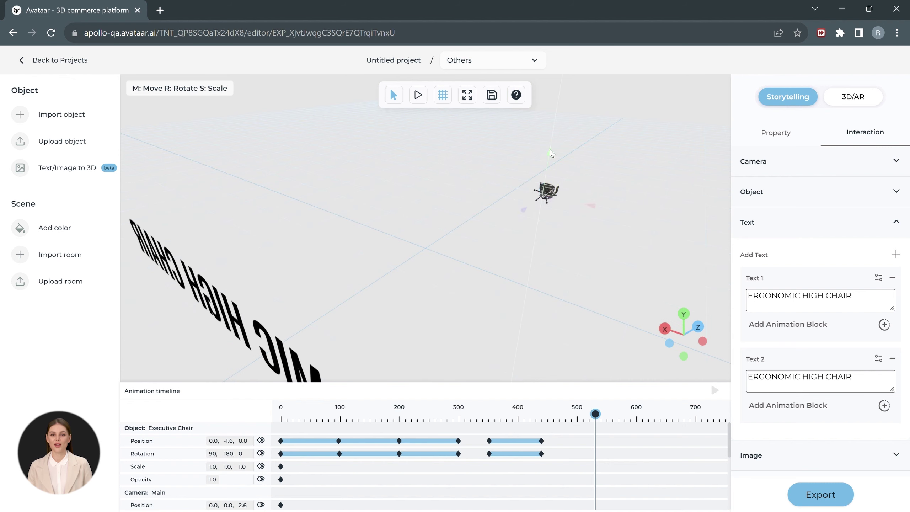
{"action": "left_click_drag", "start_coordinate": [558, 113], "coordinate": [411, 346]}
{"action": "left_click", "coordinate": [261, 440]}
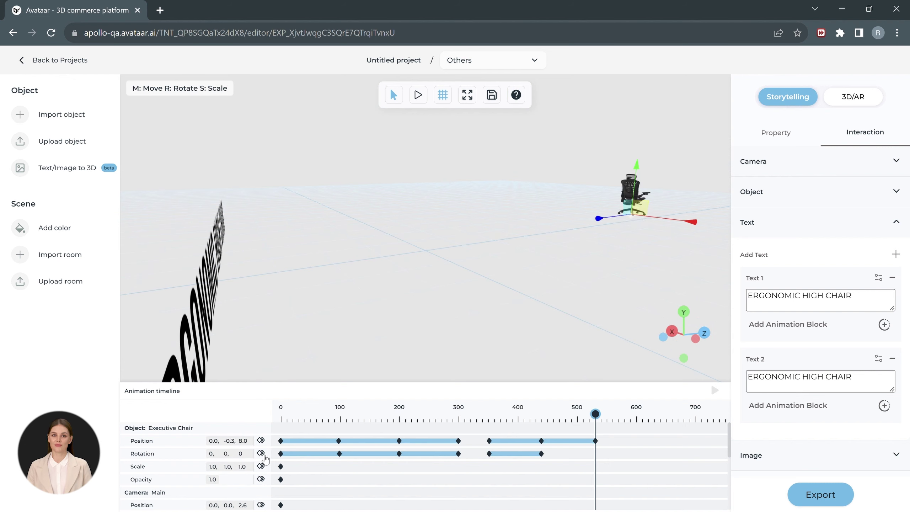
Fade out the executive chair with opacity keyframes at about frames 430 and 453
{"action": "left_click_drag", "start_coordinate": [596, 414], "coordinate": [535, 414]}
{"action": "left_click", "coordinate": [261, 479]}
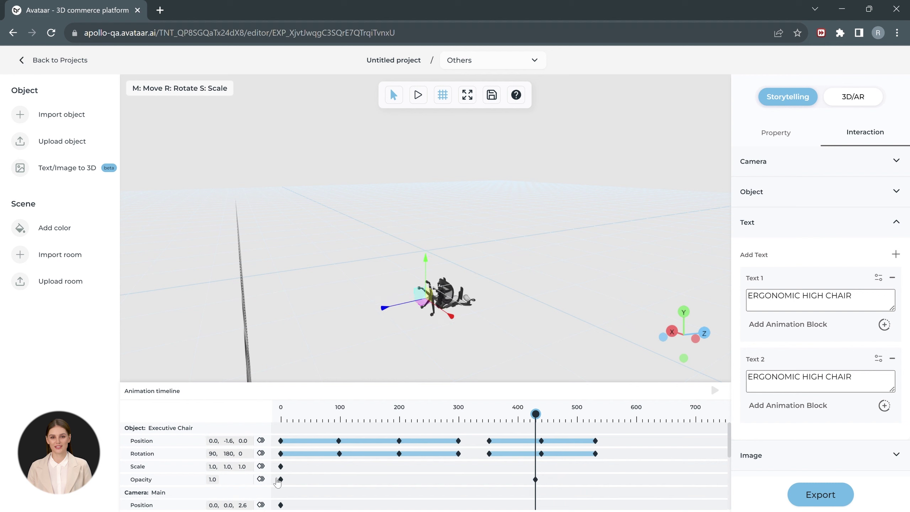
{"action": "left_click", "coordinate": [549, 418]}
{"action": "left_click", "coordinate": [261, 479]}
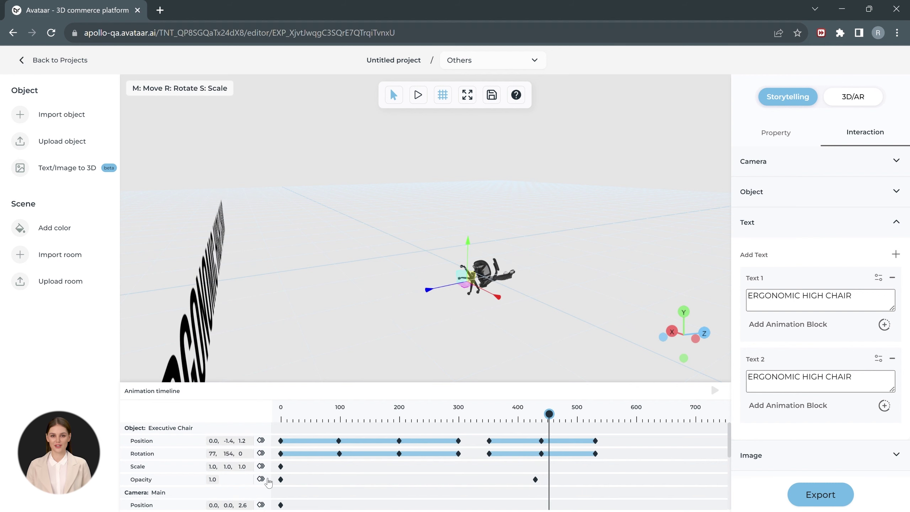
{"action": "left_click", "coordinate": [550, 480]}
{"action": "left_click_drag", "start_coordinate": [593, 459], "coordinate": [505, 460]}
{"action": "left_click", "coordinate": [471, 477]}
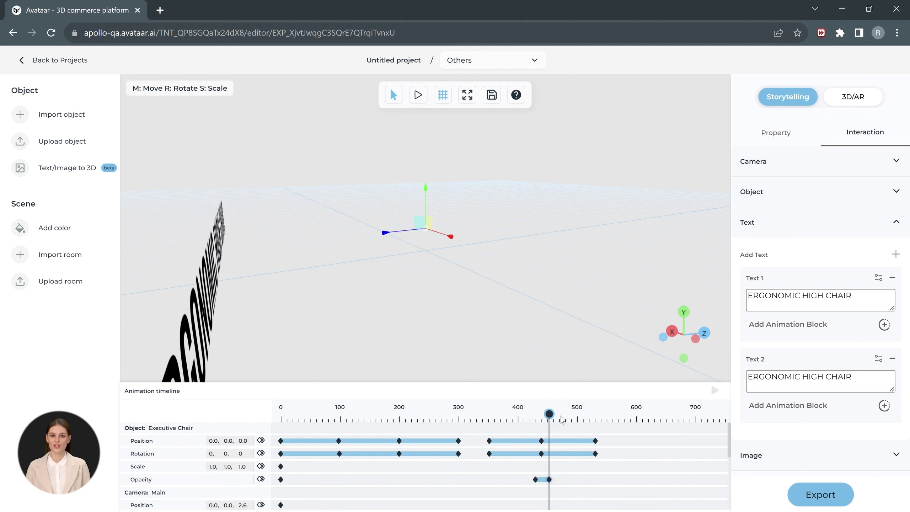
Fade the chair back in with opacity keyframes at about frames 530 and 565, and keyframe its position and rotation at about frame 565
{"action": "left_click_drag", "start_coordinate": [552, 417], "coordinate": [574, 420]}
{"action": "left_click", "coordinate": [596, 427]}
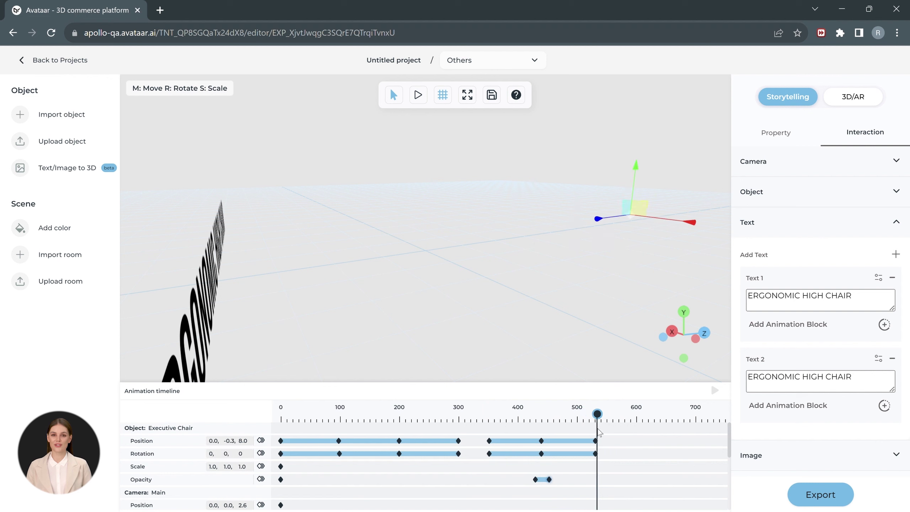
{"action": "left_click", "coordinate": [261, 479]}
{"action": "left_click", "coordinate": [595, 479]}
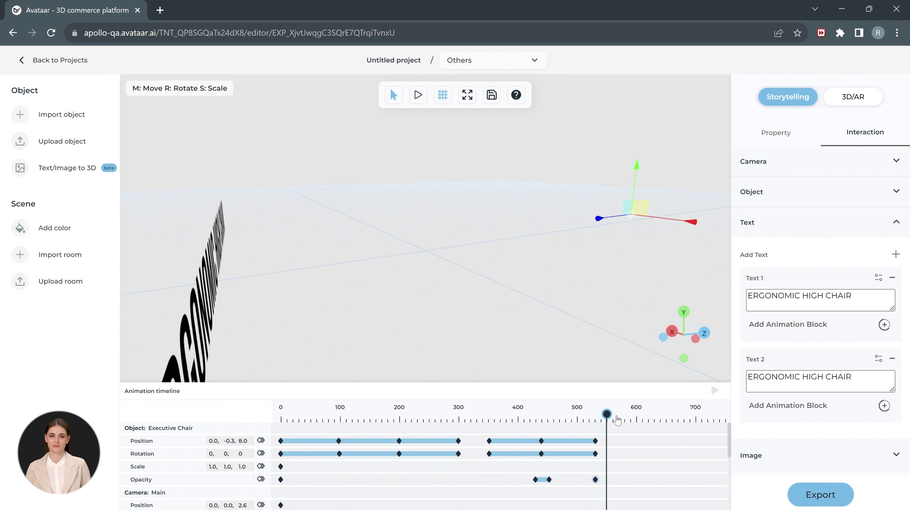
{"action": "left_click", "coordinate": [264, 479]}
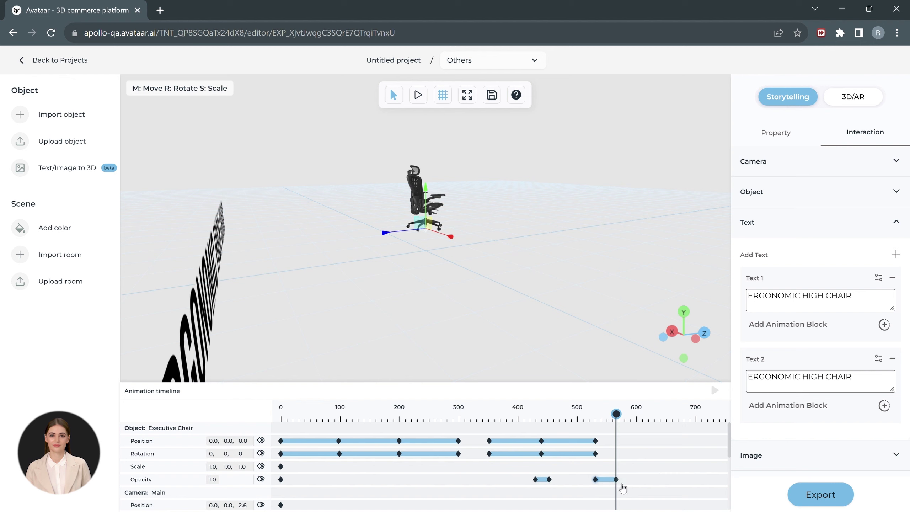
{"action": "left_click_drag", "start_coordinate": [620, 419], "coordinate": [616, 452]}
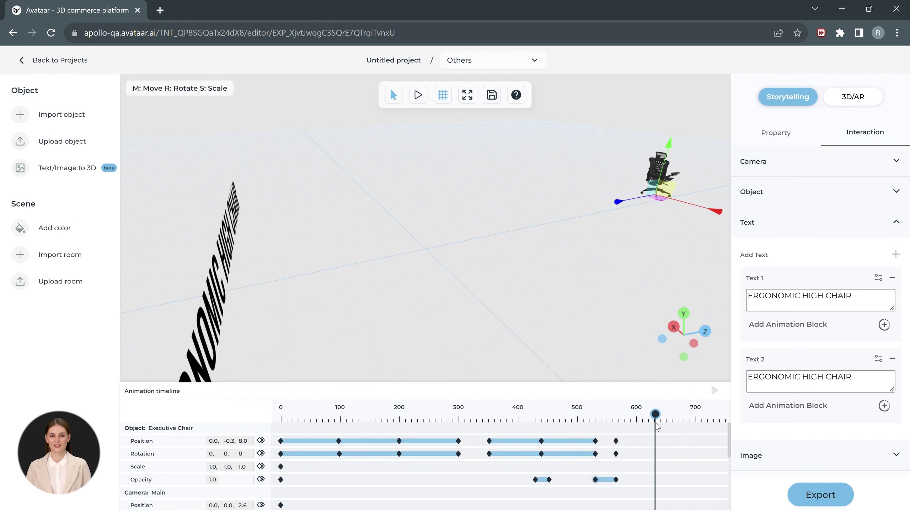
At about frame 632, bring the chair back in front of the text, lower it slightly, and keyframe its position
{"action": "left_click_drag", "start_coordinate": [612, 211], "coordinate": [292, 285]}
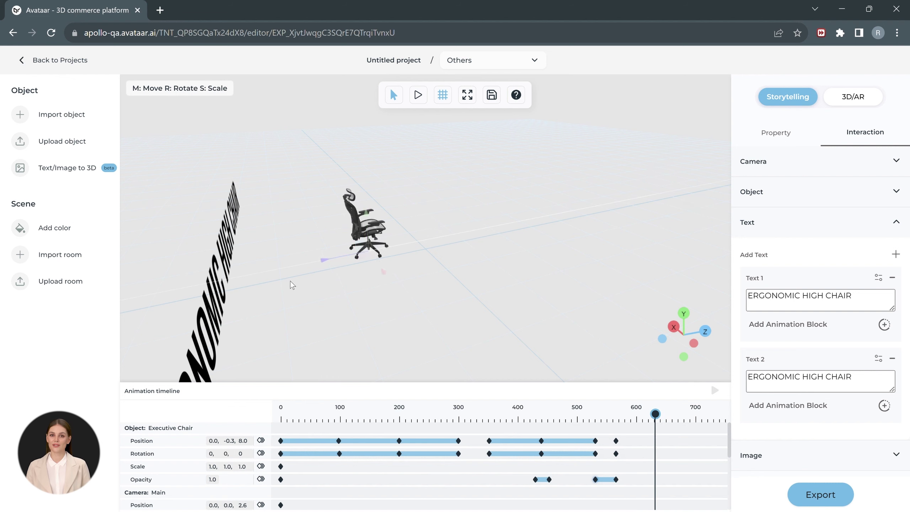
{"action": "left_click_drag", "start_coordinate": [445, 272], "coordinate": [367, 260]}
{"action": "left_click", "coordinate": [417, 97]}
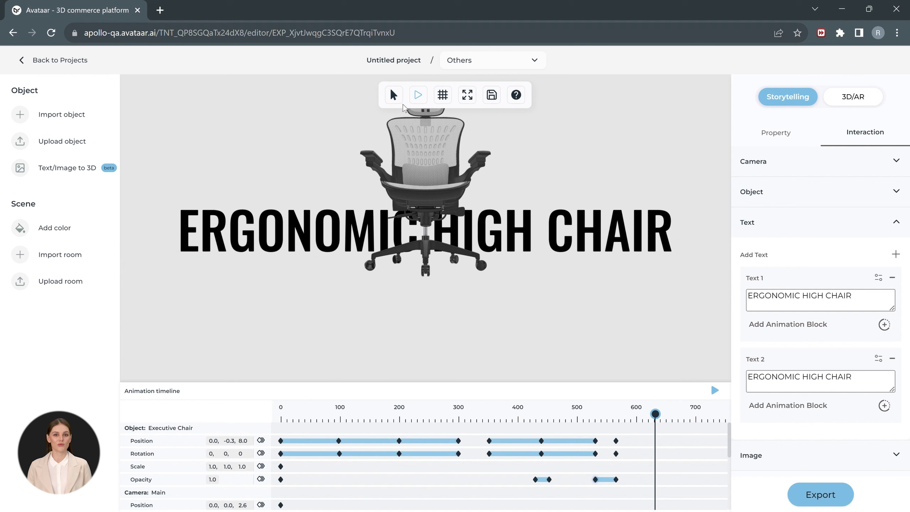
{"action": "left_click", "coordinate": [395, 96]}
{"action": "left_click_drag", "start_coordinate": [430, 224], "coordinate": [438, 266]}
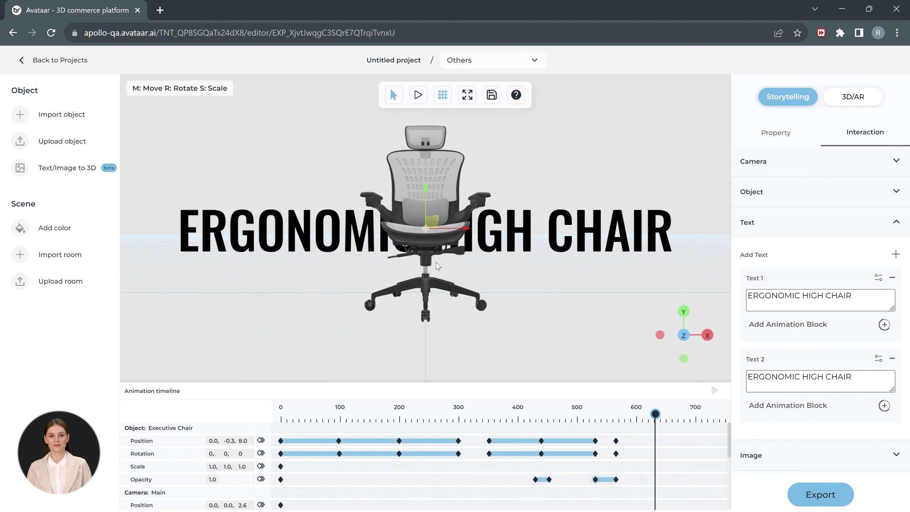
Send the second text backward with position keyframes of Z -3.9 at about frame 590 and Z -30.2 at about frame 630
{"action": "left_click_drag", "start_coordinate": [655, 415], "coordinate": [631, 414]}
{"action": "scroll", "coordinate": [280, 481], "scroll_direction": "down", "scroll_amount": 3}
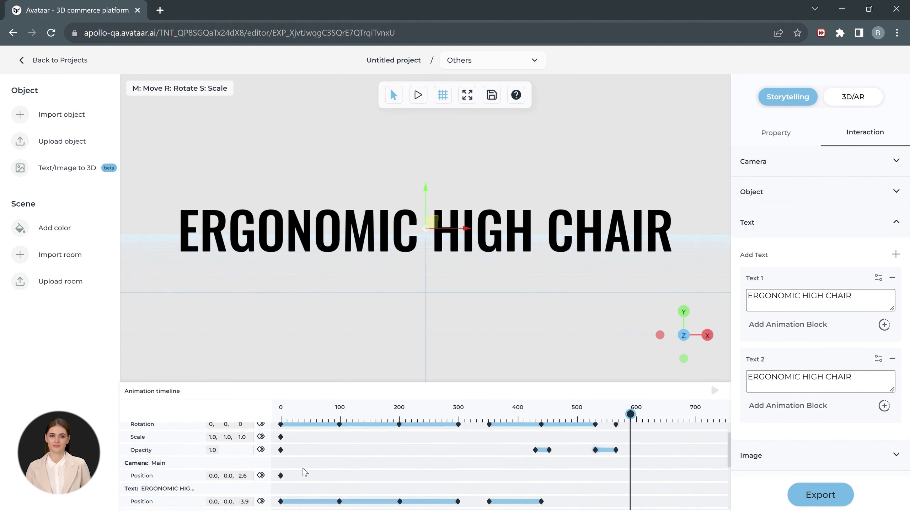
{"action": "scroll", "coordinate": [674, 462], "scroll_direction": "up", "scroll_amount": 3}
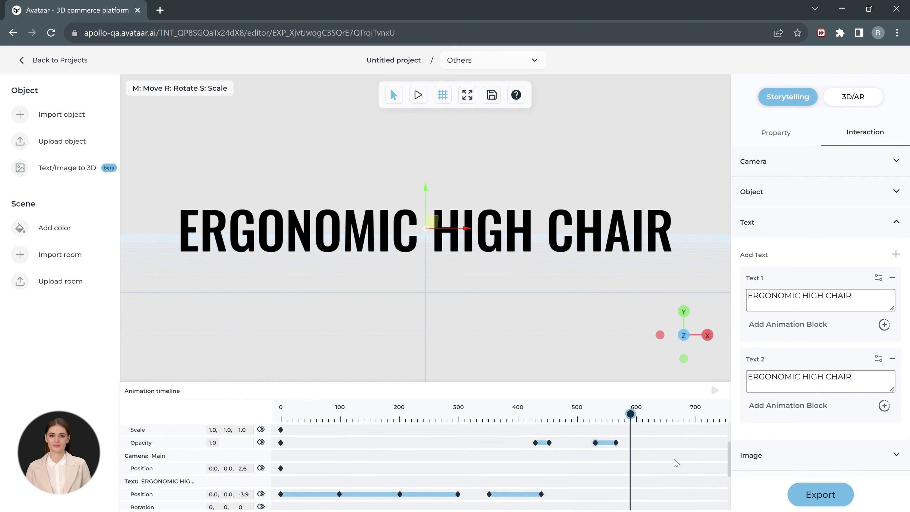
{"action": "left_click_drag", "start_coordinate": [636, 420], "coordinate": [655, 428]}
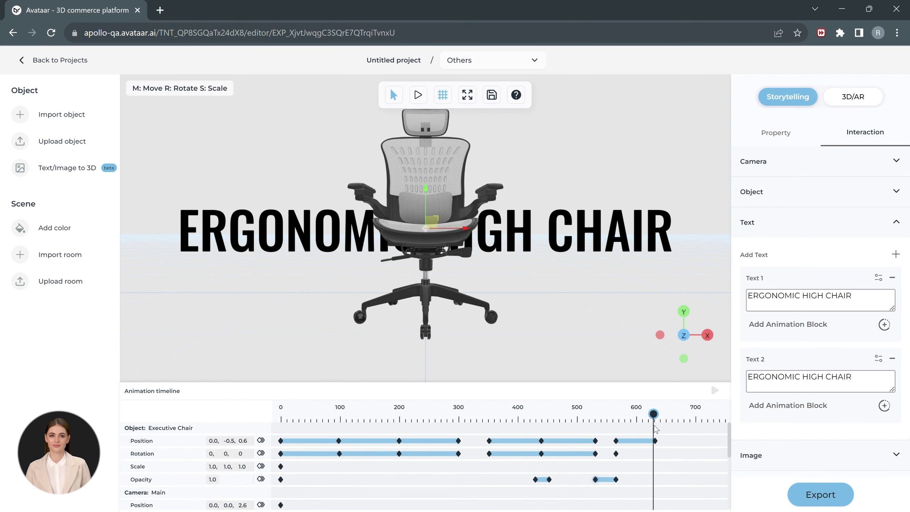
{"action": "left_click_drag", "start_coordinate": [297, 146], "coordinate": [76, 101]}
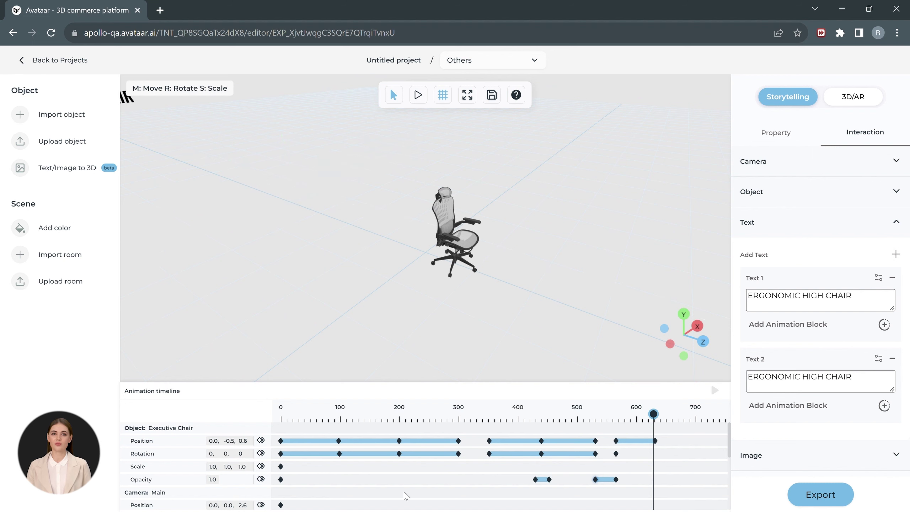
{"action": "scroll", "coordinate": [405, 497], "scroll_direction": "down", "scroll_amount": 3}
Fade out the second text with opacity keyframes at about frames 608 and 630, and play the animation from about frame 500
{"action": "left_click", "coordinate": [418, 95]}
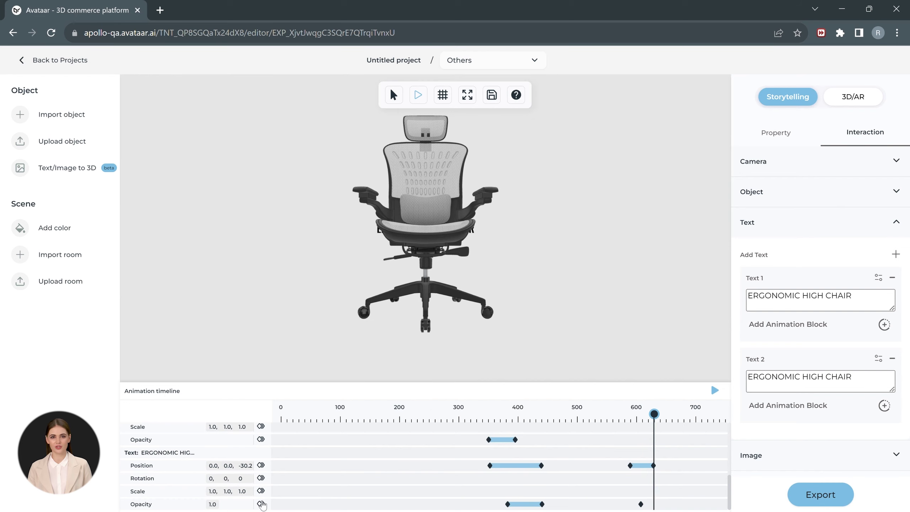
{"action": "left_click", "coordinate": [654, 504]}
{"action": "left_click", "coordinate": [581, 480]}
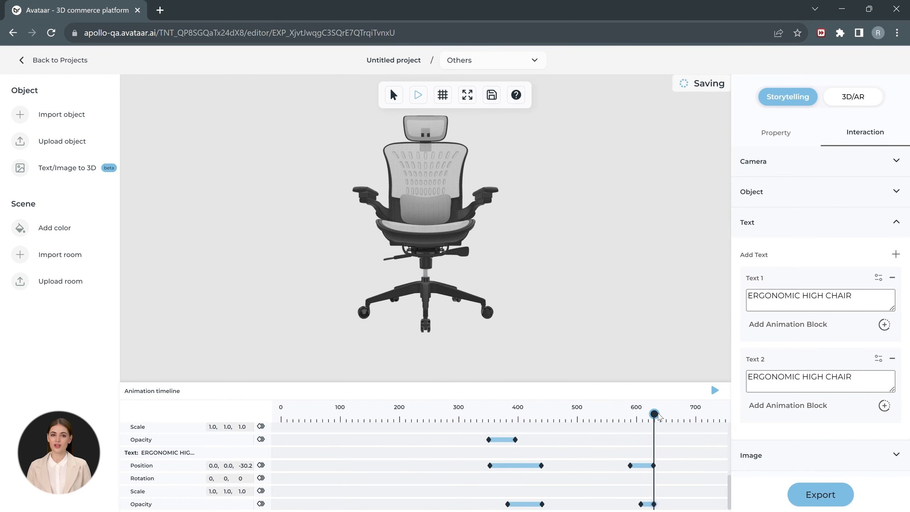
{"action": "left_click_drag", "start_coordinate": [655, 414], "coordinate": [575, 415]}
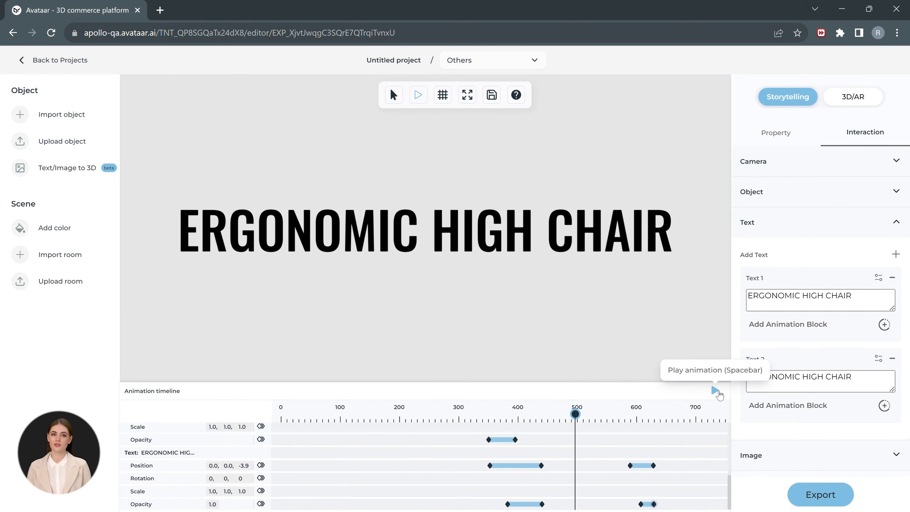
{"action": "left_click", "coordinate": [715, 390]}
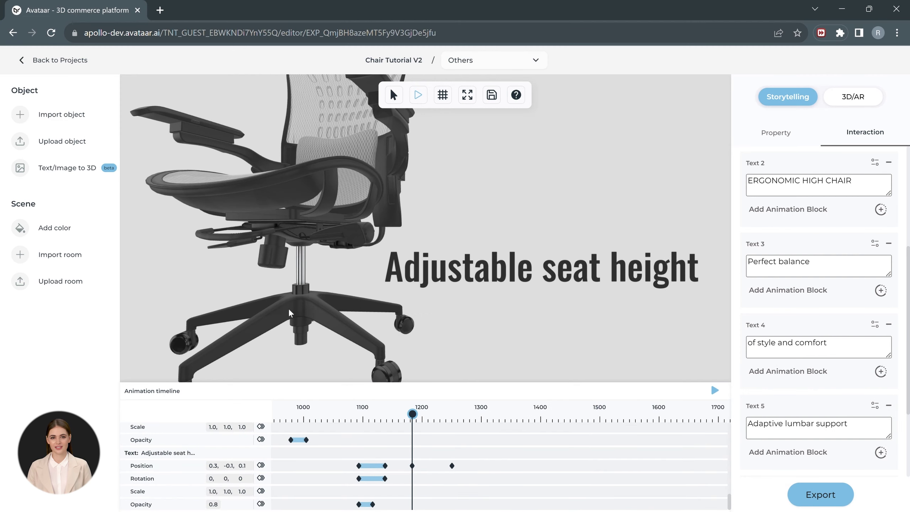
In the Chair Tutorial V2 project, enable the chair's built-in chair_up animation
{"action": "scroll", "coordinate": [828, 160], "scroll_direction": "up", "scroll_amount": 5}
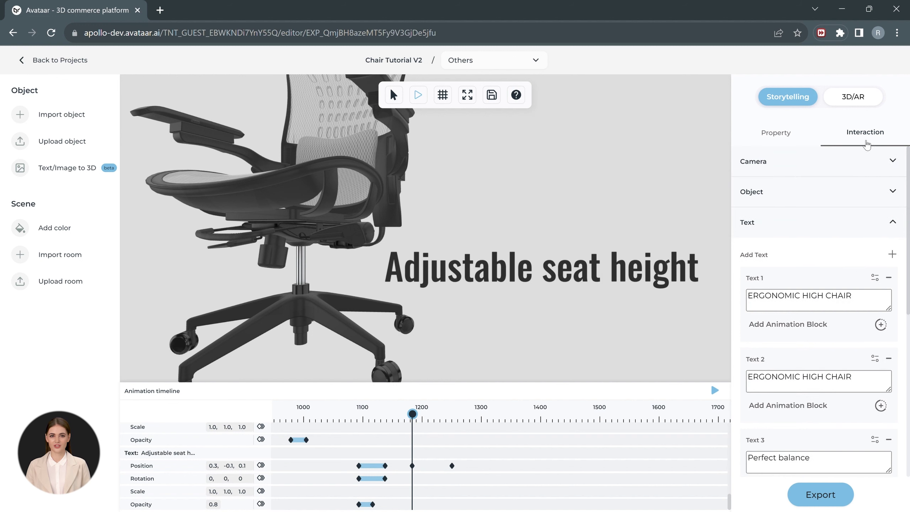
{"action": "left_click", "coordinate": [859, 199]}
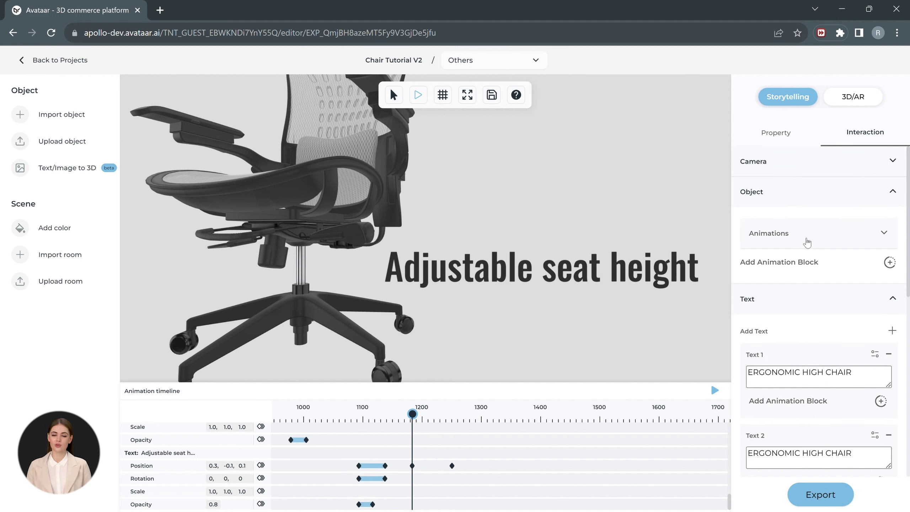
{"action": "left_click", "coordinate": [846, 238]}
{"action": "scroll", "coordinate": [792, 262], "scroll_direction": "down", "scroll_amount": 5}
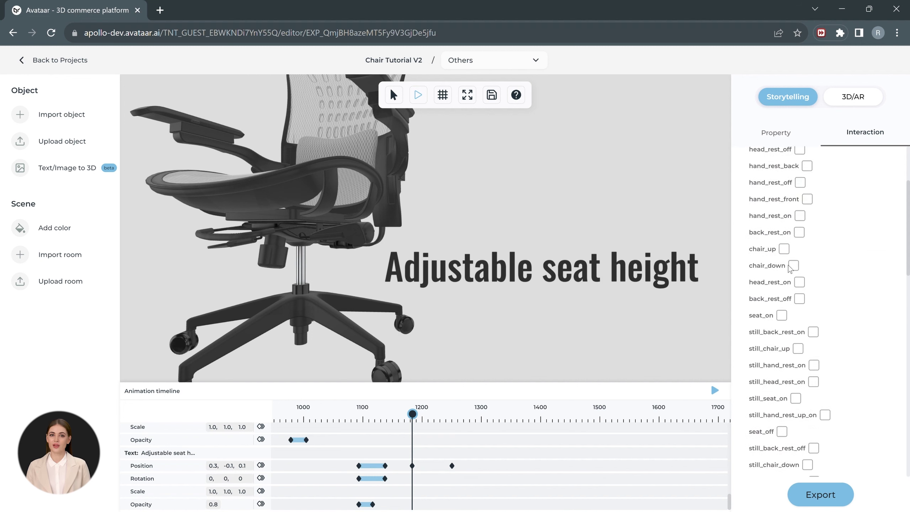
{"action": "scroll", "coordinate": [794, 265], "scroll_direction": "up", "scroll_amount": 5}
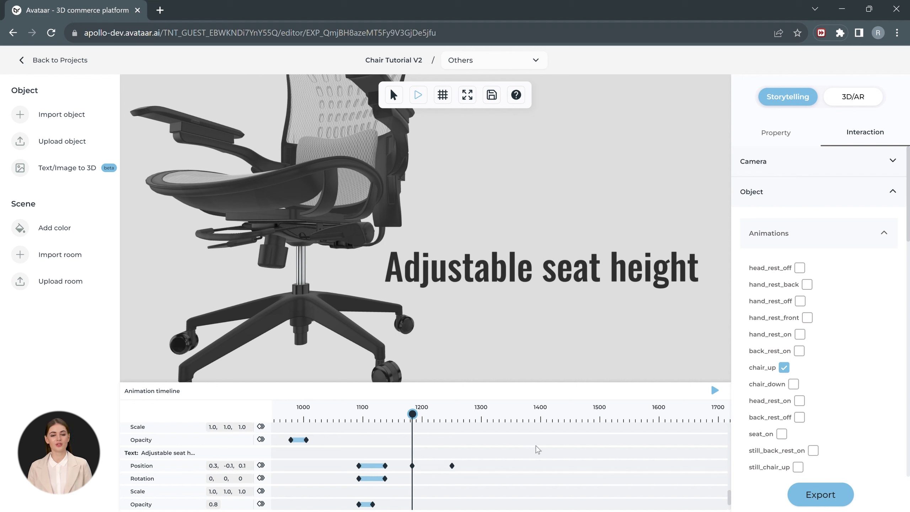
Keyframe the visibility range of the chair_up animation from about frame 1185 to 1253
{"action": "scroll", "coordinate": [491, 462], "scroll_direction": "down", "scroll_amount": 1}
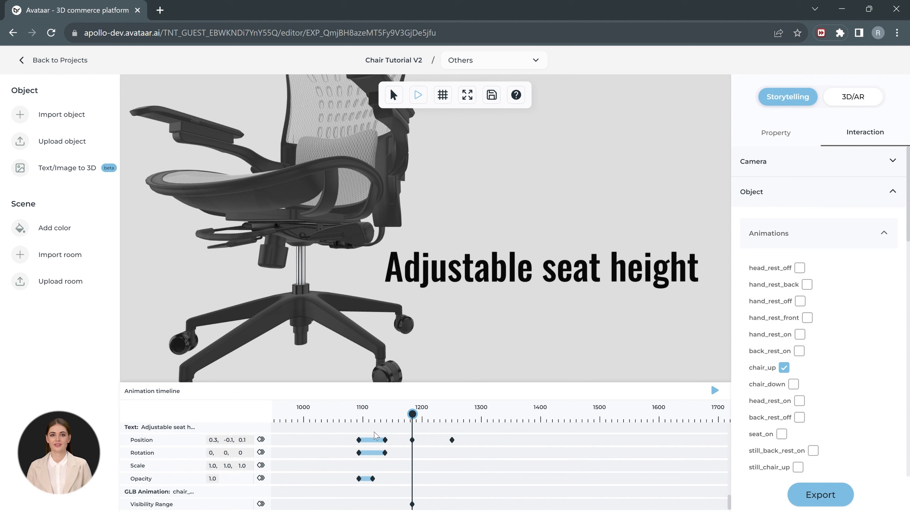
{"action": "left_click_drag", "start_coordinate": [409, 416], "coordinate": [416, 417]}
{"action": "left_click", "coordinate": [450, 440]}
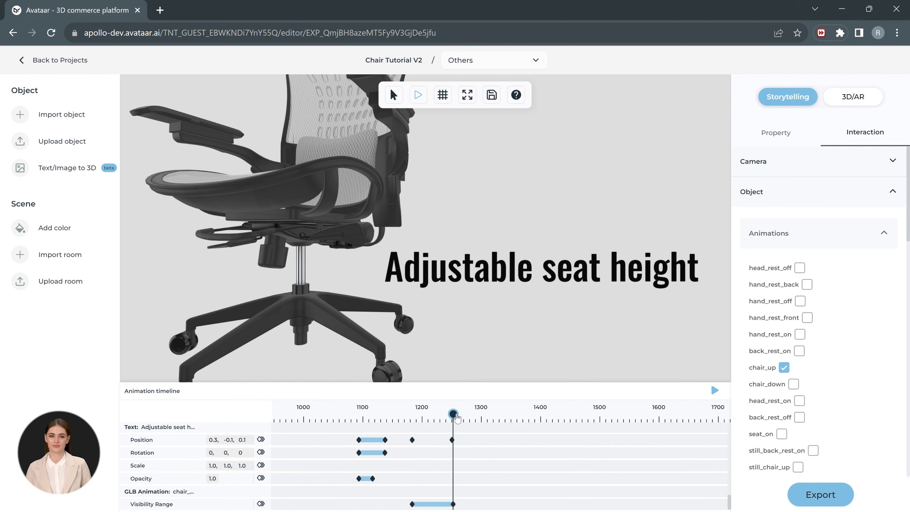
{"action": "left_click_drag", "start_coordinate": [453, 414], "coordinate": [456, 444]}
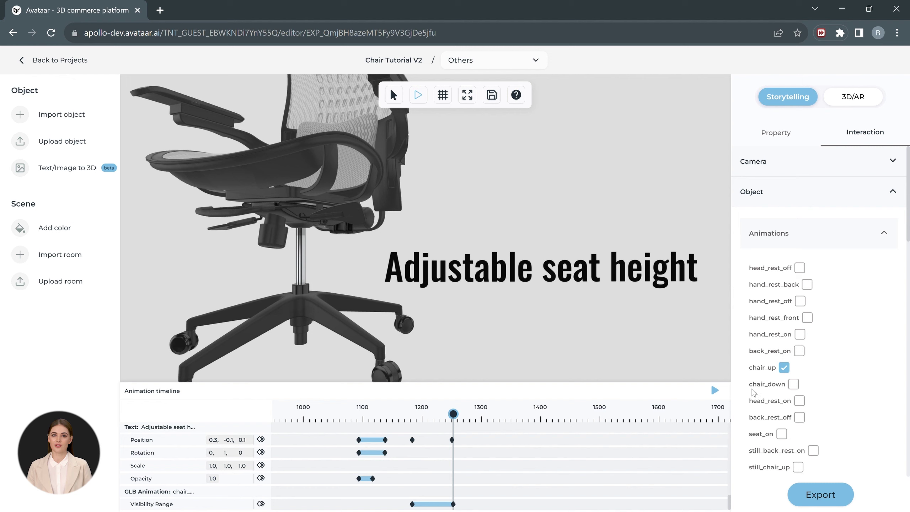
Enable the chair_down animation and keyframe its visibility range from about frame 1284 to 1359
{"action": "scroll", "coordinate": [303, 465], "scroll_direction": "down", "scroll_amount": 1}
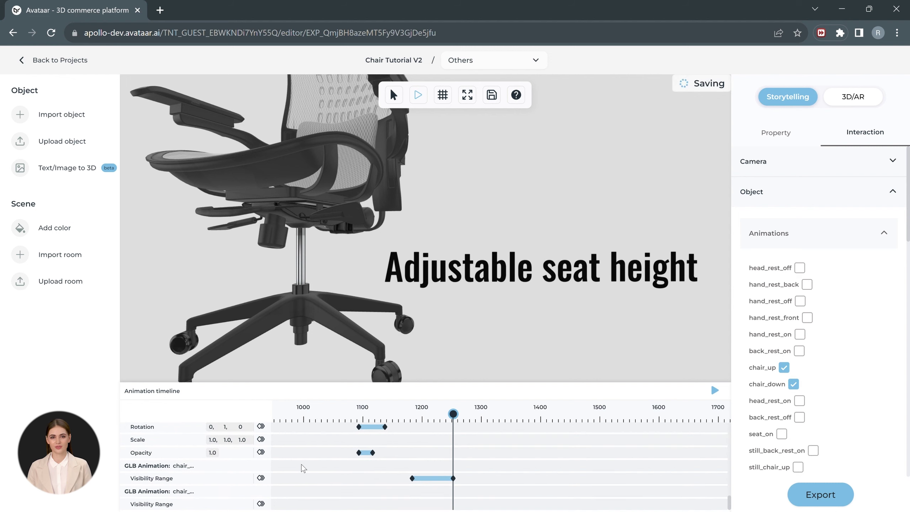
{"action": "left_click", "coordinate": [460, 415]}
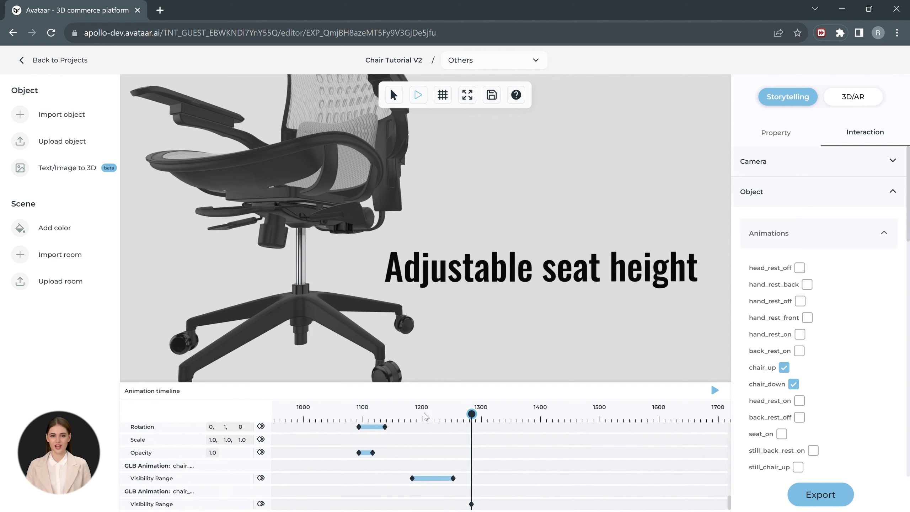
{"action": "left_click_drag", "start_coordinate": [497, 426], "coordinate": [517, 429]}
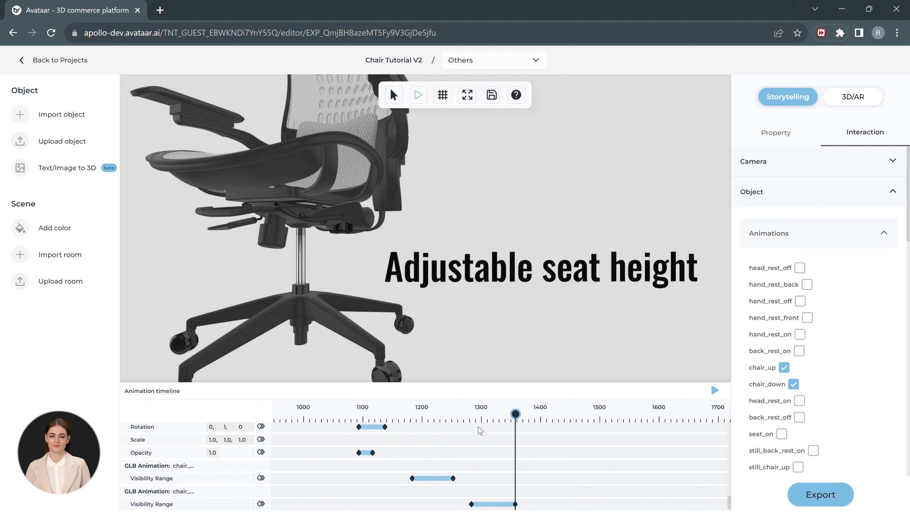
Scrub the timeline across the chair_up and chair_down ranges to preview the seat height movement
{"action": "left_click", "coordinate": [422, 428]}
{"action": "left_click", "coordinate": [453, 432]}
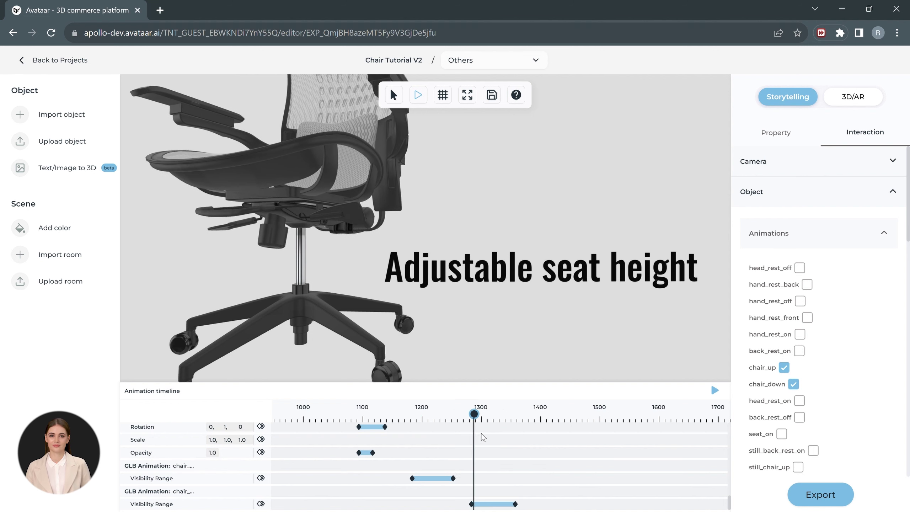
{"action": "left_click_drag", "start_coordinate": [475, 437], "coordinate": [413, 443]}
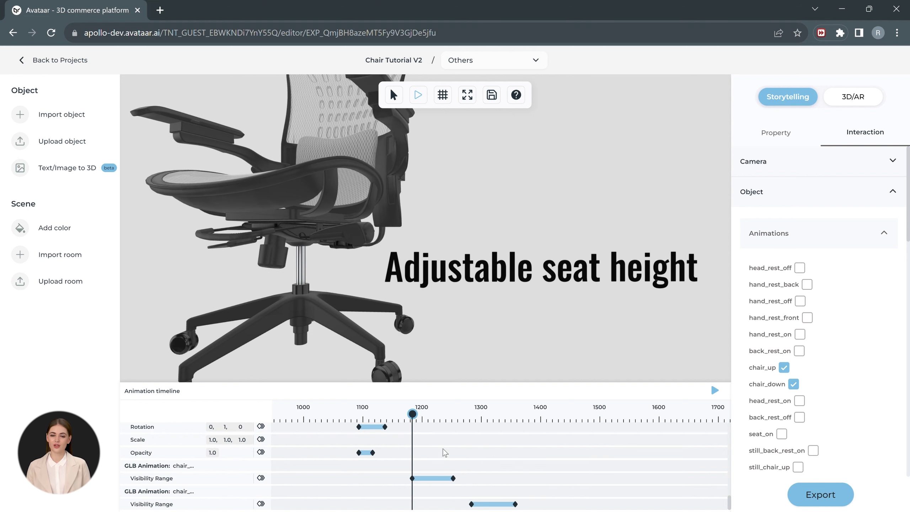
Keyframe the "Adjustable seat height" text's scale across the chair_up range, setting Y scale to 1.5 at about frame 1253
{"action": "scroll", "coordinate": [445, 453], "scroll_direction": "up", "scroll_amount": 5}
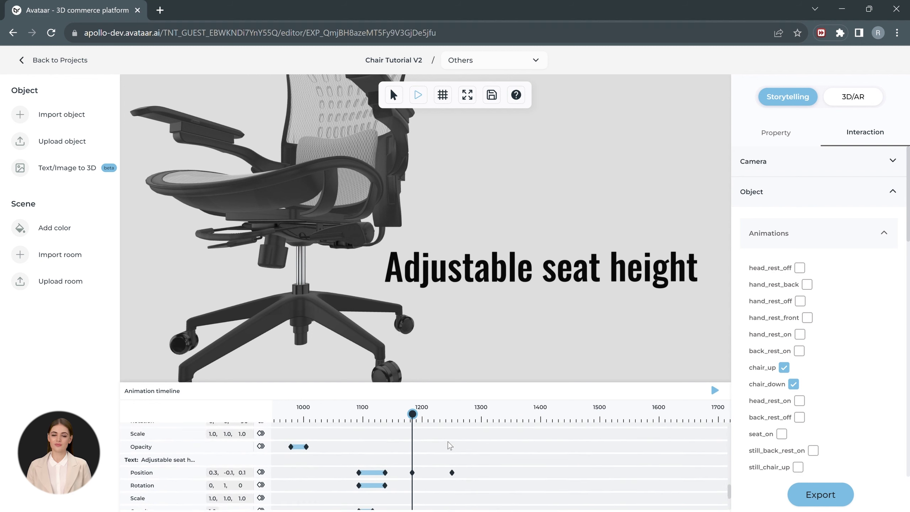
{"action": "scroll", "coordinate": [450, 445], "scroll_direction": "down", "scroll_amount": 2}
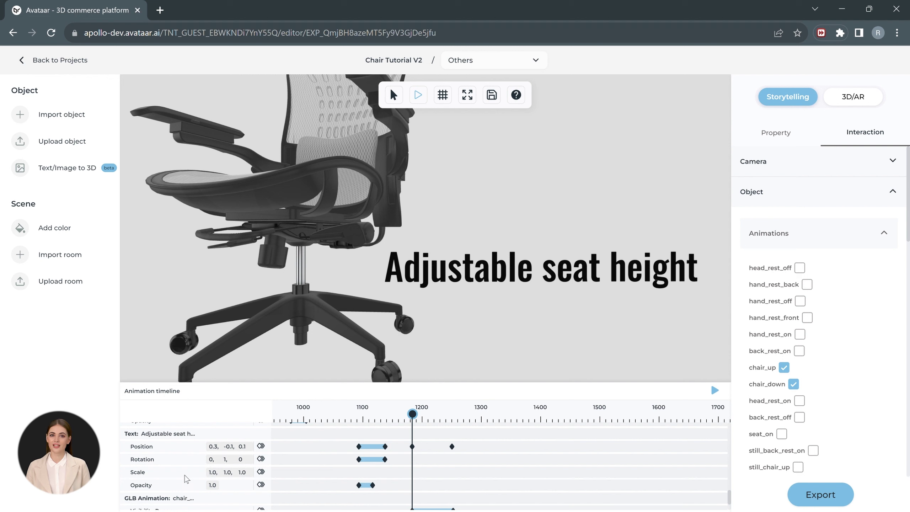
{"action": "left_click", "coordinate": [266, 477]}
{"action": "left_click_drag", "start_coordinate": [413, 415], "coordinate": [453, 416]}
{"action": "left_click", "coordinate": [261, 472]}
{"action": "left_click", "coordinate": [458, 473]}
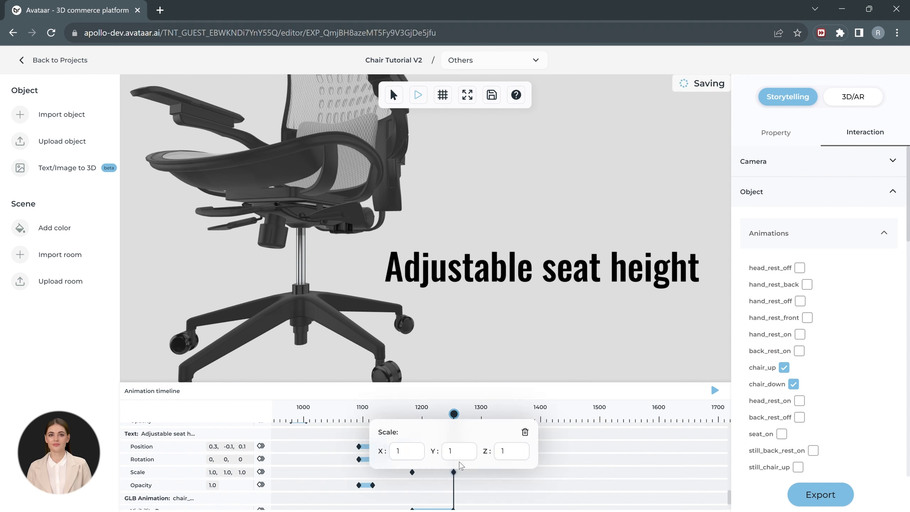
{"action": "left_click", "coordinate": [456, 453]}
{"action": "left_click", "coordinate": [491, 485]}
Set the text's Y position to -0.07 in its position keyframe at the end of the chair_up range
{"action": "left_click_drag", "start_coordinate": [454, 414], "coordinate": [454, 433]}
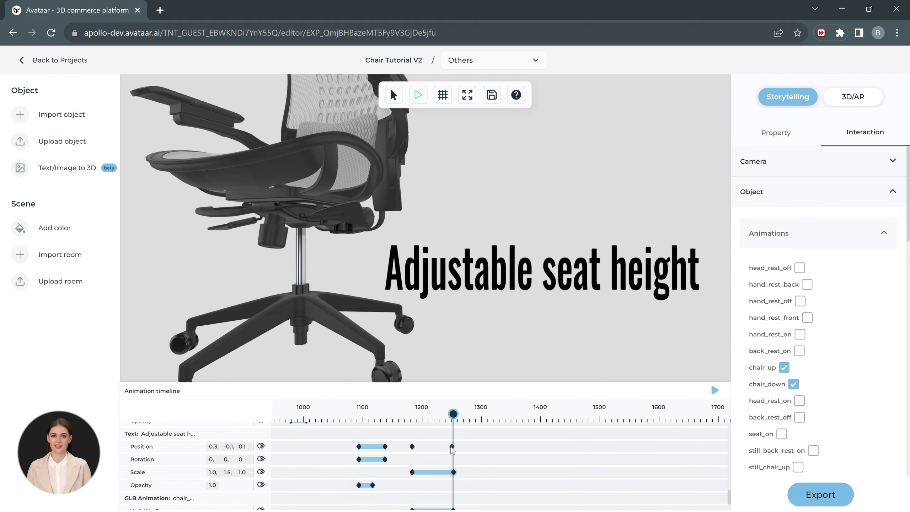
{"action": "left_click", "coordinate": [451, 447]}
{"action": "left_click", "coordinate": [462, 430]}
{"action": "key", "text": "BackSpace"}
{"action": "type", "text": "0"}
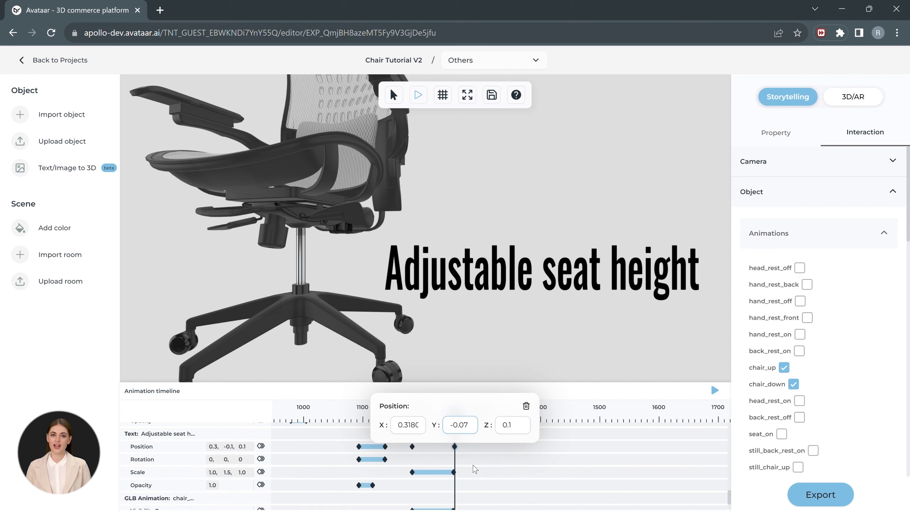
{"action": "left_click", "coordinate": [473, 465]}
Add position and scale keyframes to the text at about frame 1284, with Y position -0.07 and Y scale 1.5
{"action": "mouse_move", "coordinate": [451, 423]}
{"action": "left_mouse_down"}
{"action": "mouse_move", "coordinate": [402, 424]}
{"action": "mouse_move", "coordinate": [456, 437]}
{"action": "left_mouse_up"}
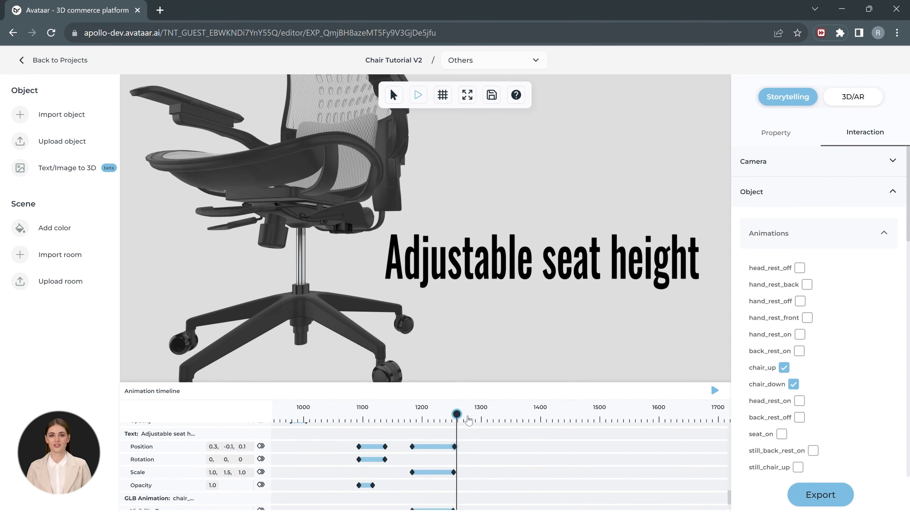
{"action": "scroll", "coordinate": [479, 455], "scroll_direction": "down", "scroll_amount": 1}
{"action": "left_click", "coordinate": [262, 438]}
{"action": "left_click", "coordinate": [263, 464]}
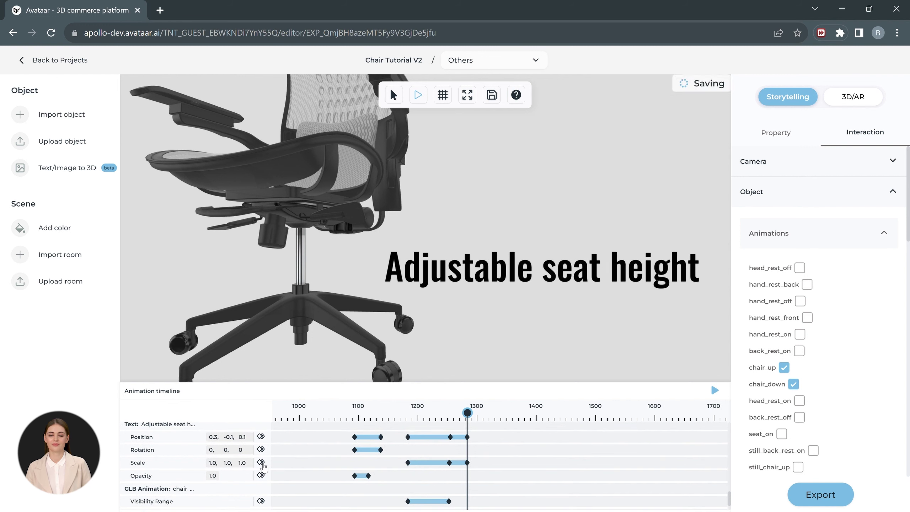
{"action": "left_click", "coordinate": [467, 436]}
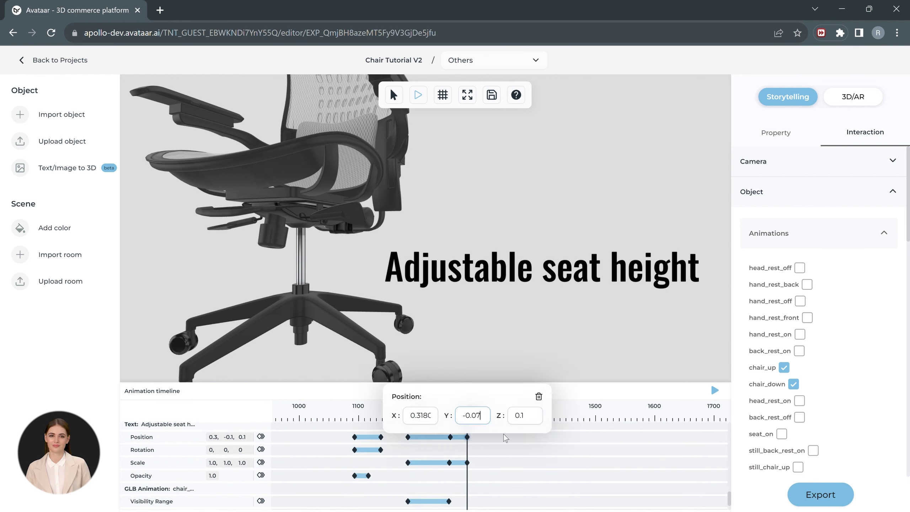
{"action": "key", "text": "Return"}
{"action": "left_click", "coordinate": [467, 462]}
{"action": "left_click", "coordinate": [478, 448]}
{"action": "type", "text": ".5"}
{"action": "key", "text": "Return"}
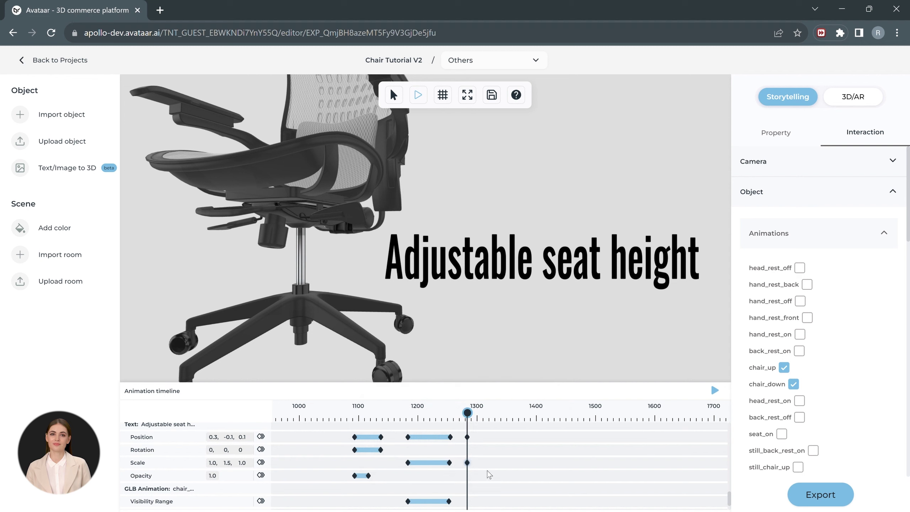
Keyframe the text's original scale and position at about frame 1359, where the chair_down range ends
{"action": "scroll", "coordinate": [489, 474], "scroll_direction": "down", "scroll_amount": 1}
{"action": "left_click_drag", "start_coordinate": [459, 422], "coordinate": [512, 435]}
{"action": "scroll", "coordinate": [505, 452], "scroll_direction": "up", "scroll_amount": 2}
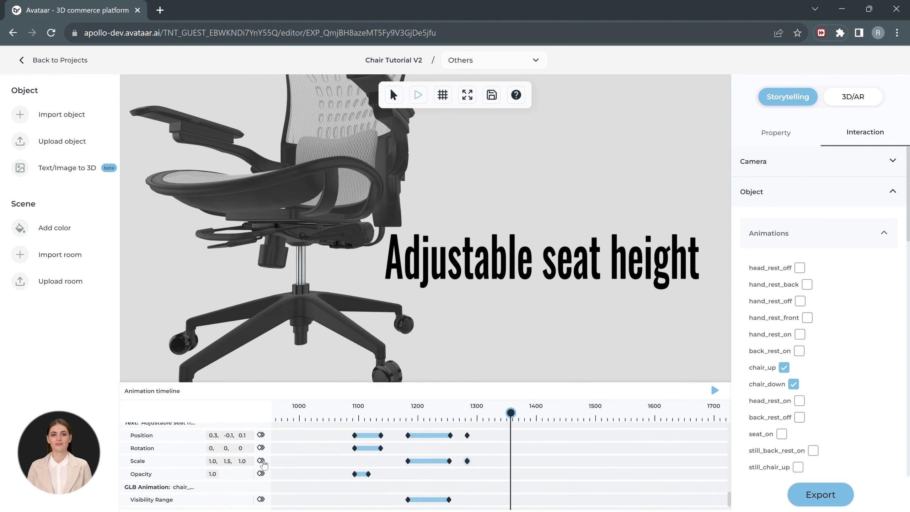
{"action": "left_click", "coordinate": [261, 460]}
{"action": "left_click", "coordinate": [261, 435]}
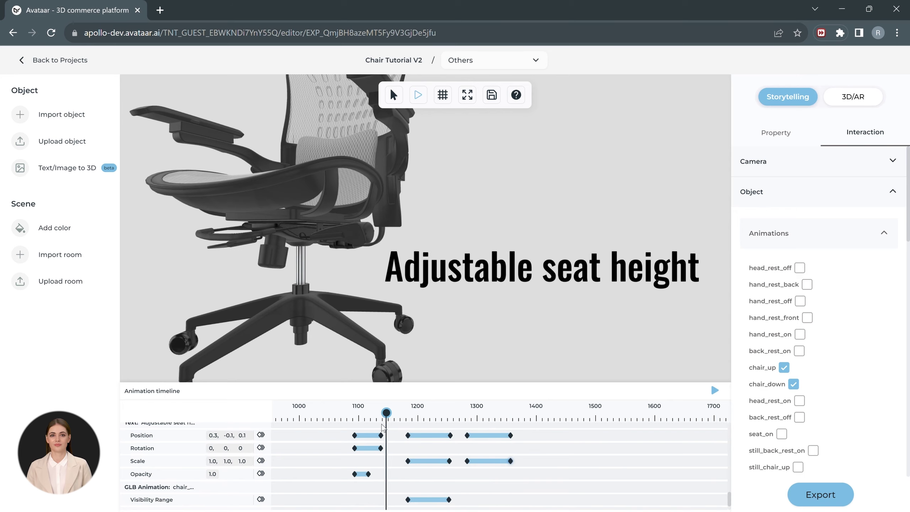